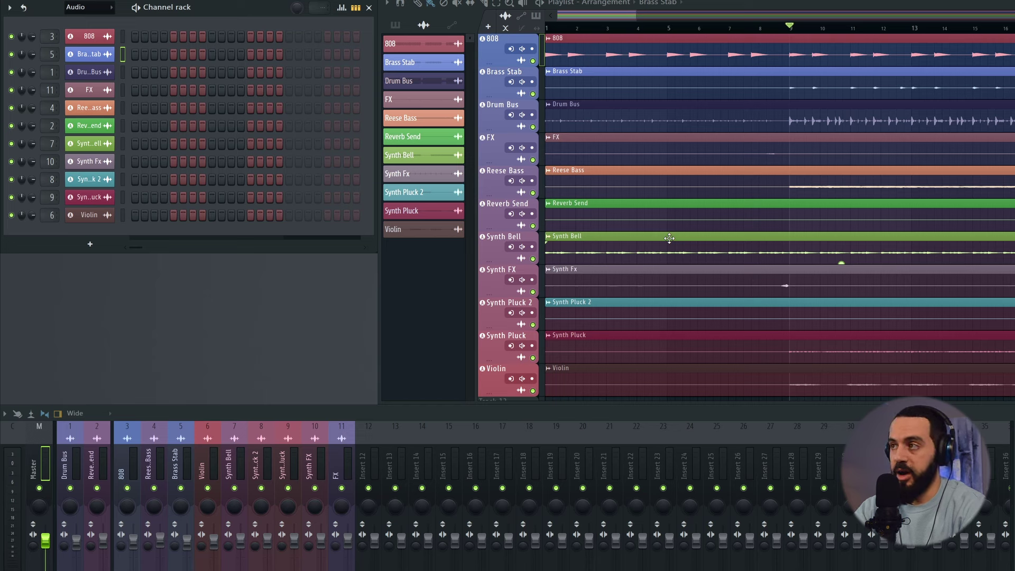
Play the beat briefly to hear the unprocessed mix, then stop playback
{"action": "key", "text": "space"}
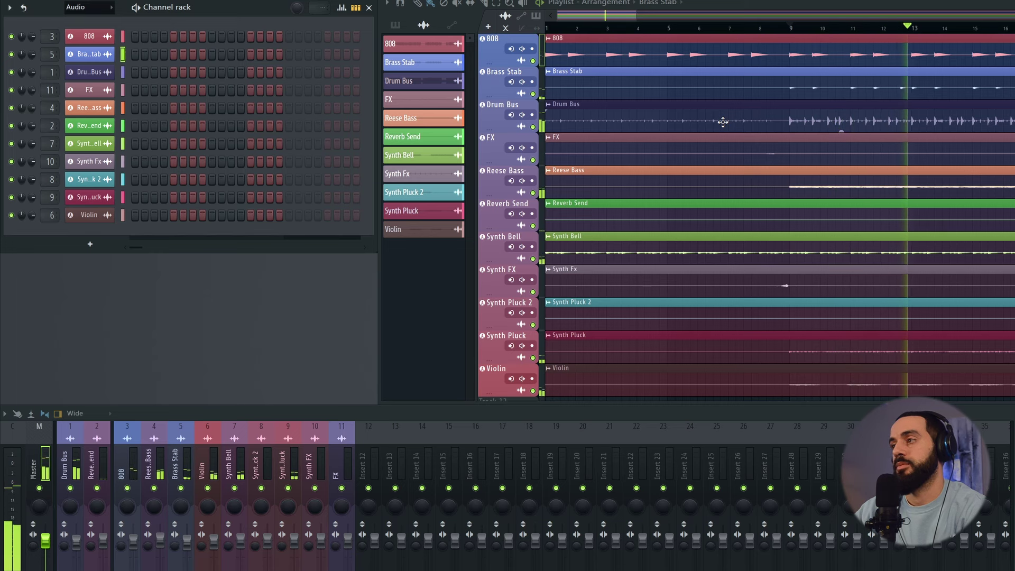
{"action": "key", "text": "space"}
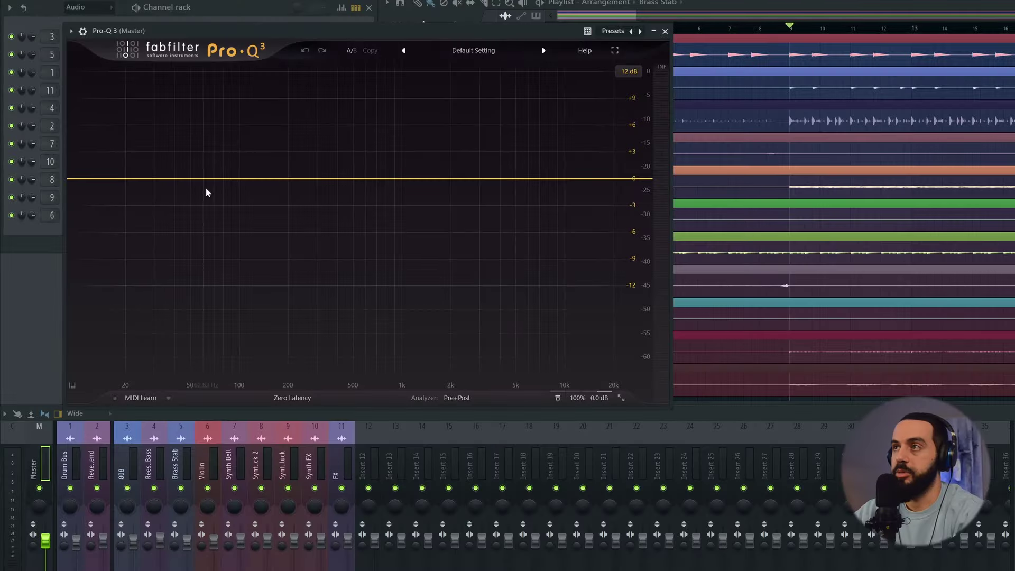
Play the beat and set the Pro-Q 3 analyzer to show labelled spectrum peaks
{"action": "key", "text": "space"}
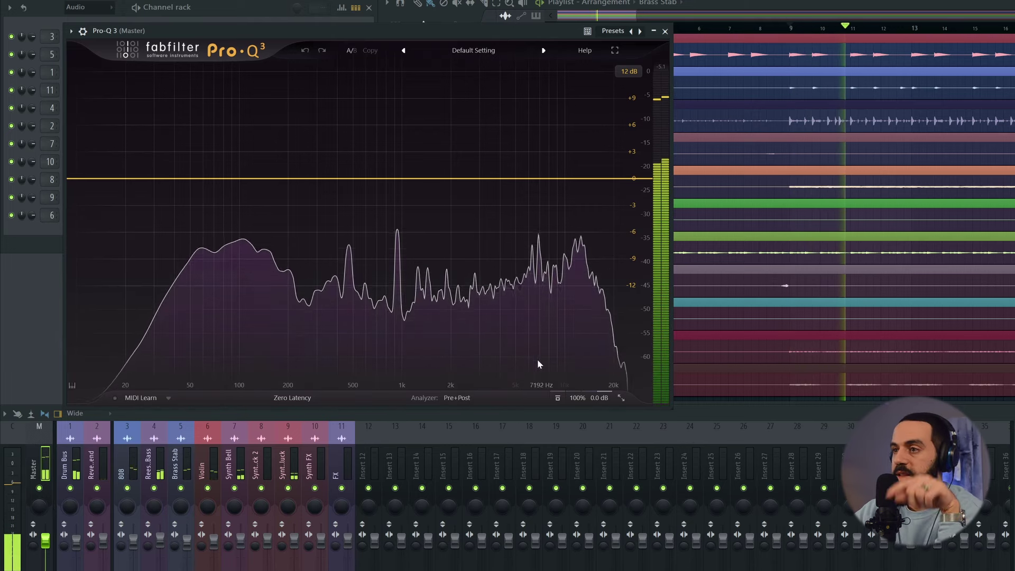
{"action": "left_click", "coordinate": [456, 398]}
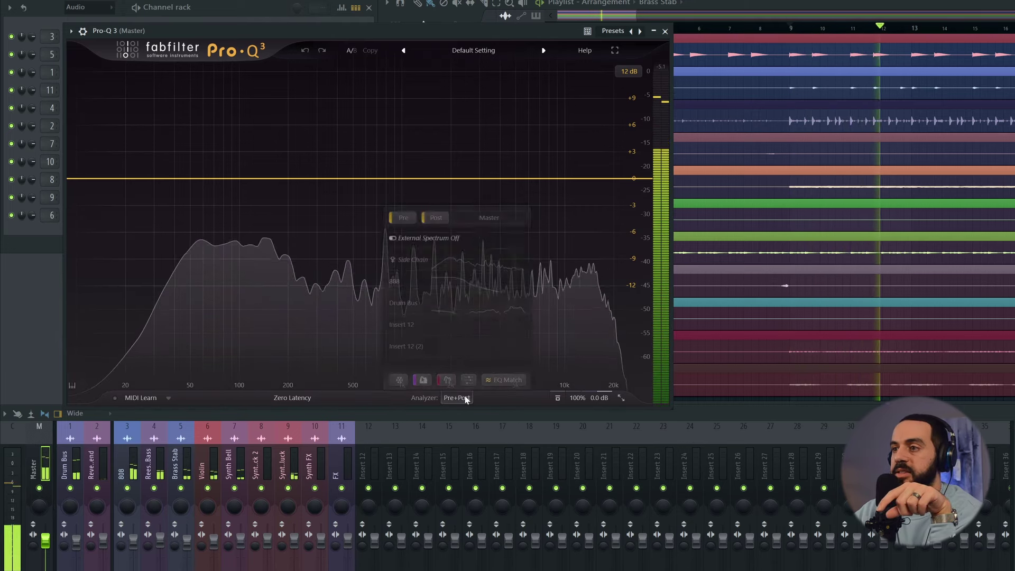
{"action": "left_click", "coordinate": [270, 341]}
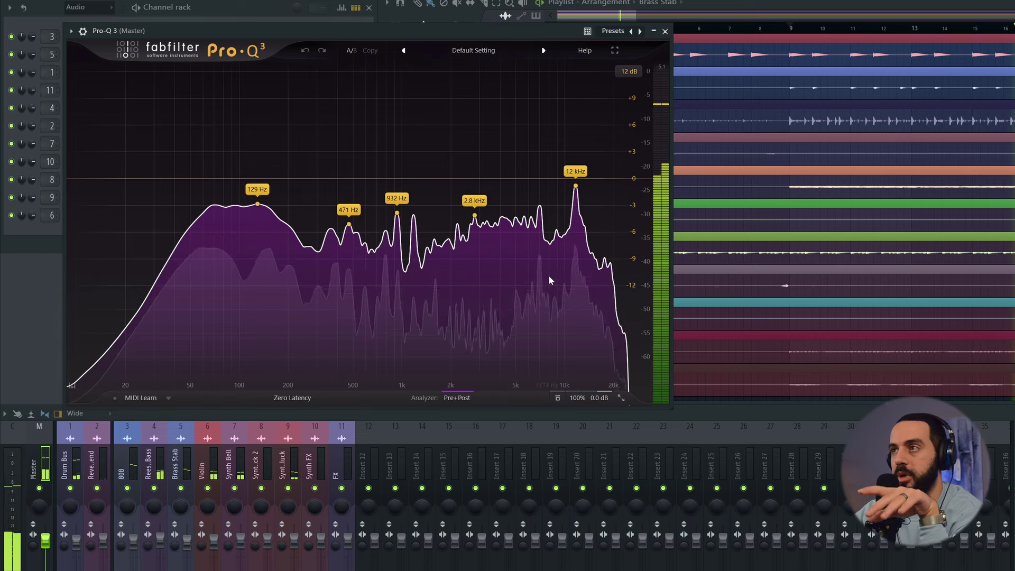
Add narrow bell cuts on the 12 kHz, ~1.2 kHz and 2.8 kHz peaks
{"action": "left_click", "coordinate": [576, 188]}
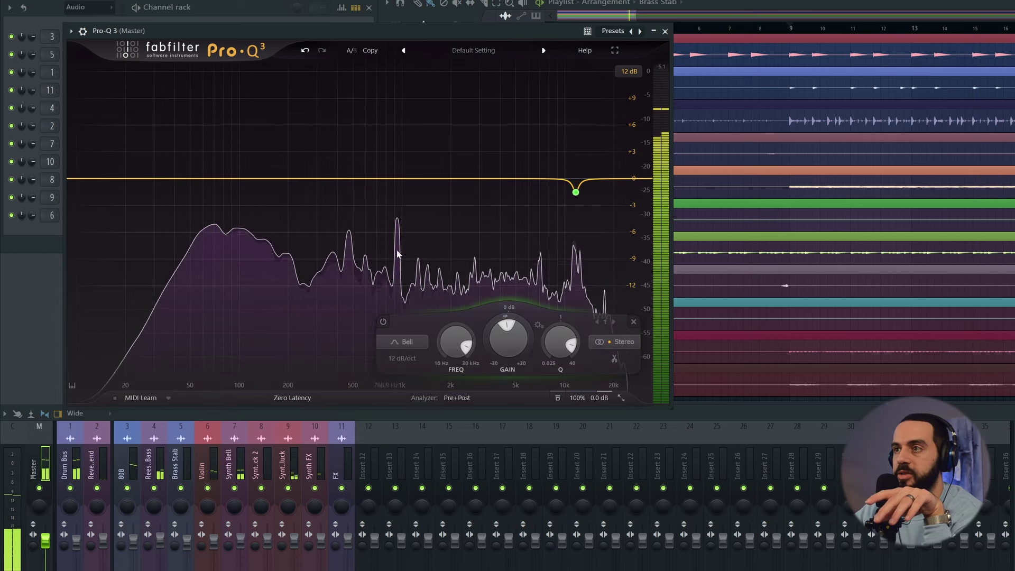
{"action": "left_click", "coordinate": [413, 229]}
{"action": "left_click", "coordinate": [475, 226]}
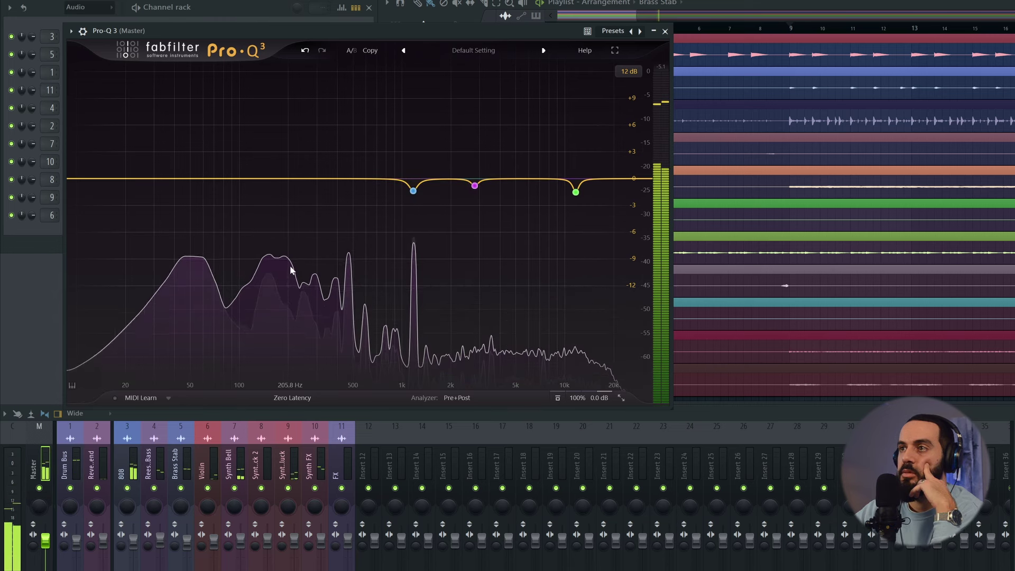
Solo-check the 1172.9 Hz cut band, then unsolo it and select it
{"action": "mouse_move", "coordinate": [398, 222]}
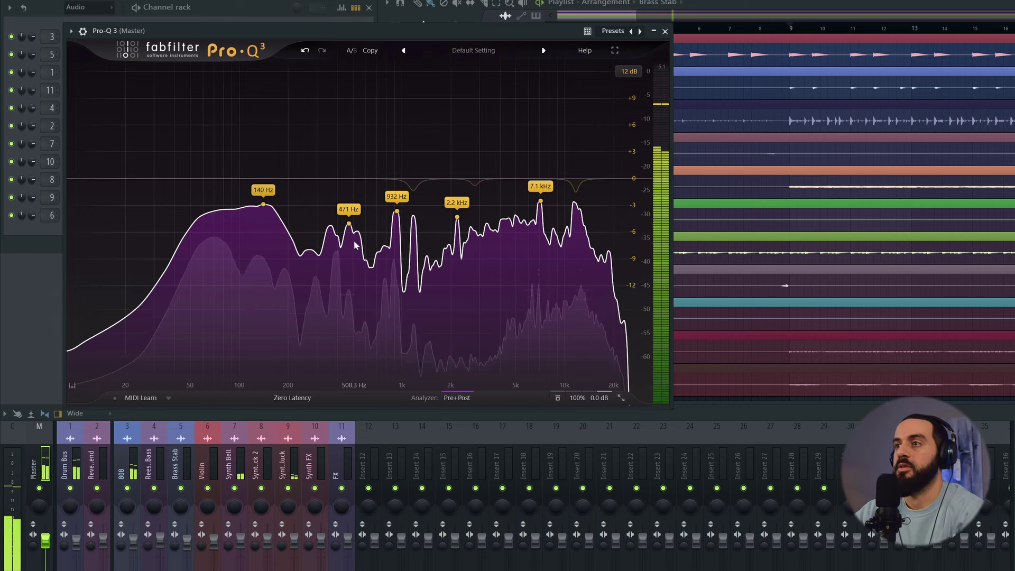
{"action": "mouse_move", "coordinate": [414, 197]}
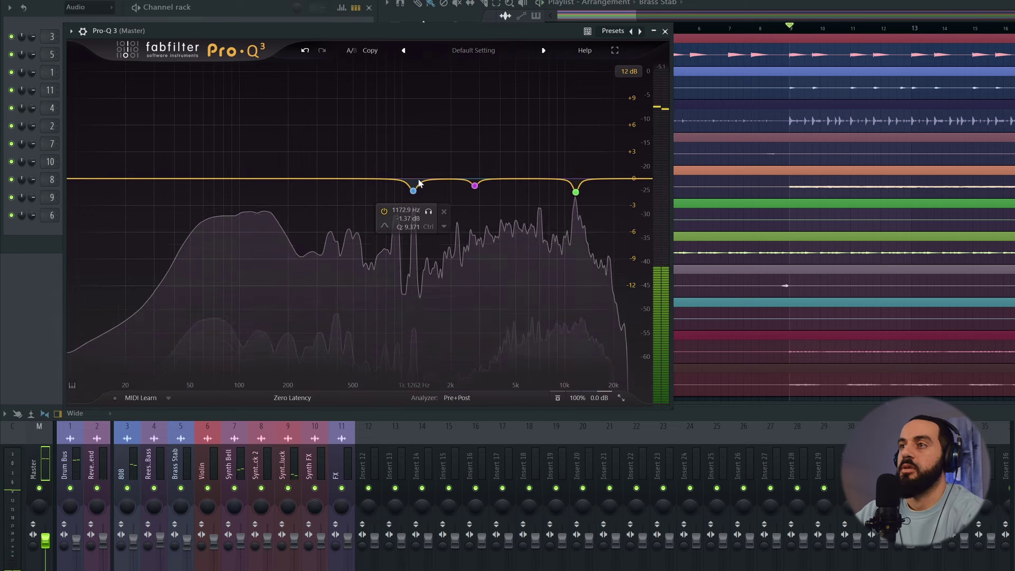
{"action": "left_click", "coordinate": [428, 212]}
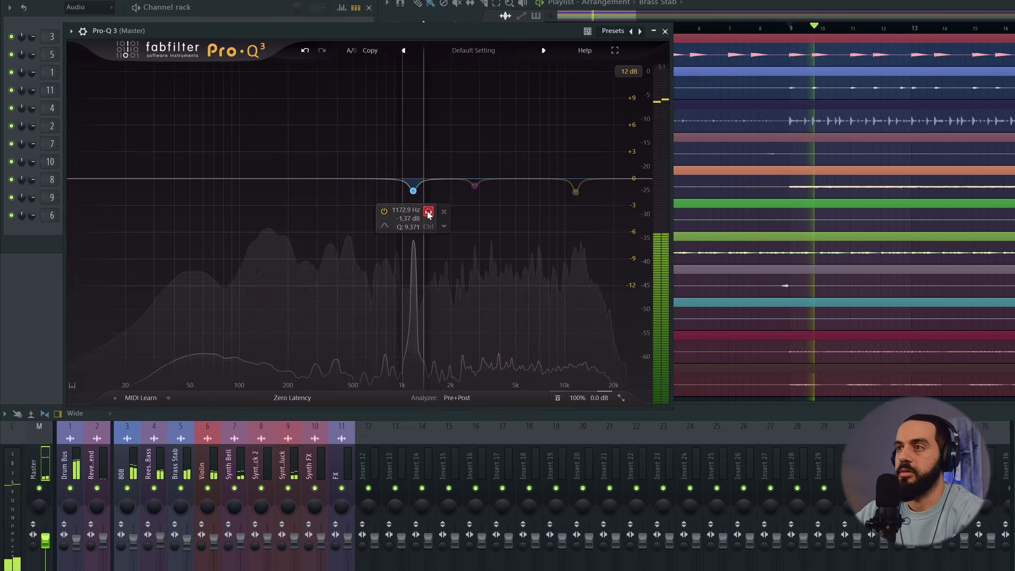
{"action": "left_click", "coordinate": [429, 212]}
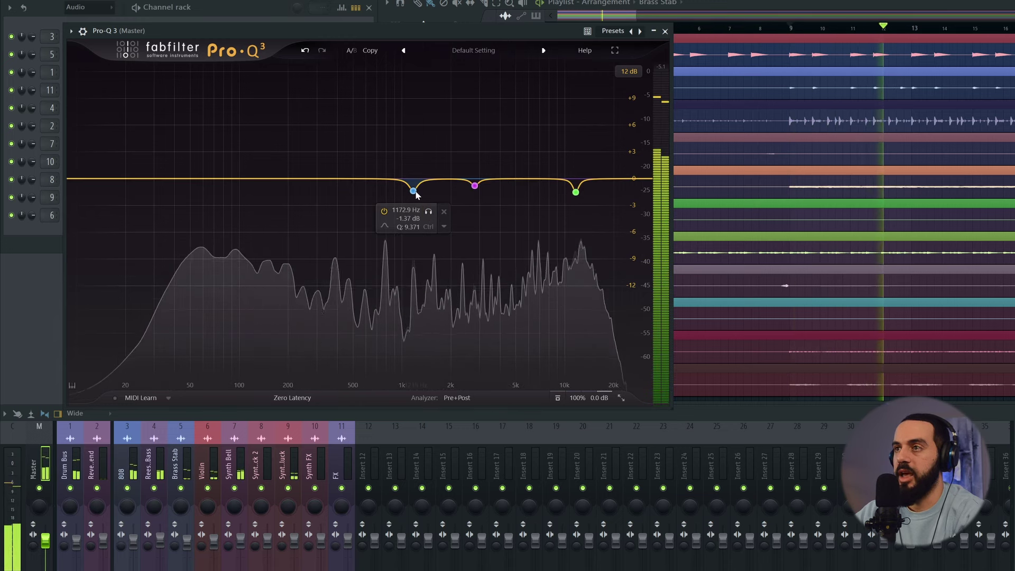
{"action": "left_click", "coordinate": [413, 190]}
Make the 1172.9 Hz band dynamic with a deeper range, and add a shallow cut near 80 Hz
{"action": "right_click", "coordinate": [435, 224]}
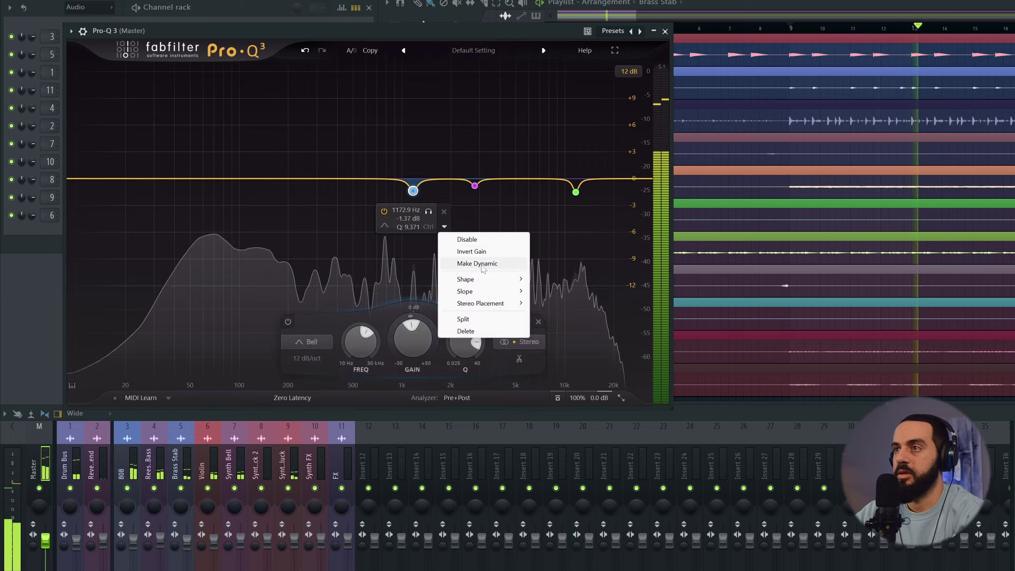
{"action": "left_click", "coordinate": [476, 262]}
{"action": "left_click_drag", "start_coordinate": [414, 204], "coordinate": [413, 225]}
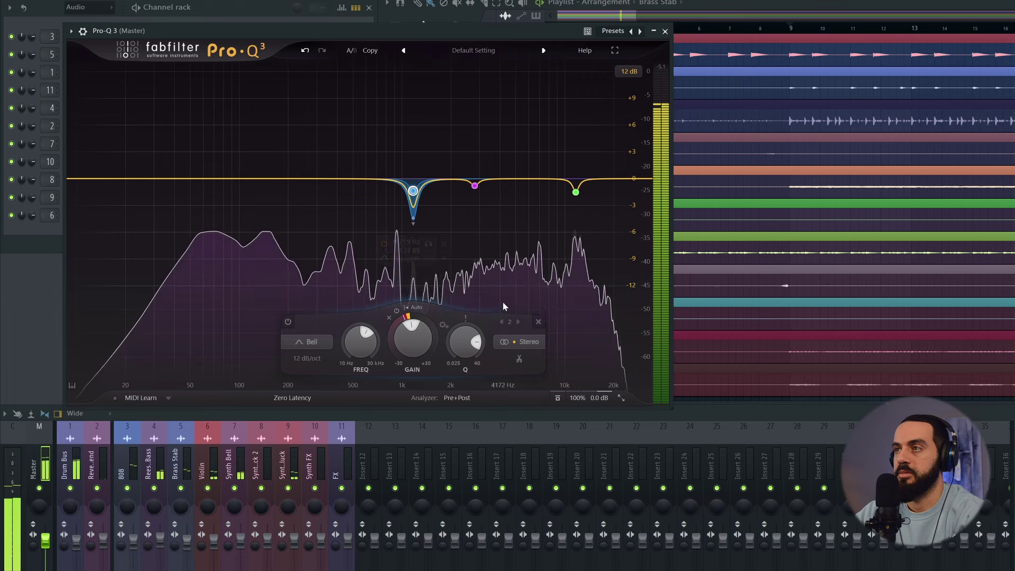
{"action": "left_click", "coordinate": [224, 186]}
{"action": "scroll", "coordinate": [224, 186], "scroll_direction": "up", "scroll_amount": 1}
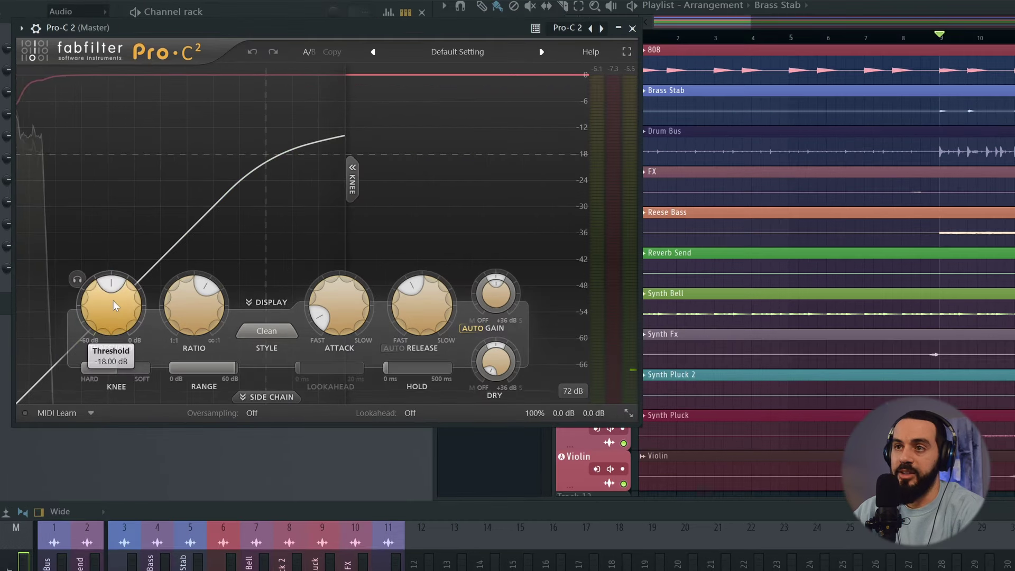
Set the Pro-C 2 threshold to about -11 dB and the ratio to 2.10:1
{"action": "left_click_drag", "start_coordinate": [113, 301], "coordinate": [144, 234]}
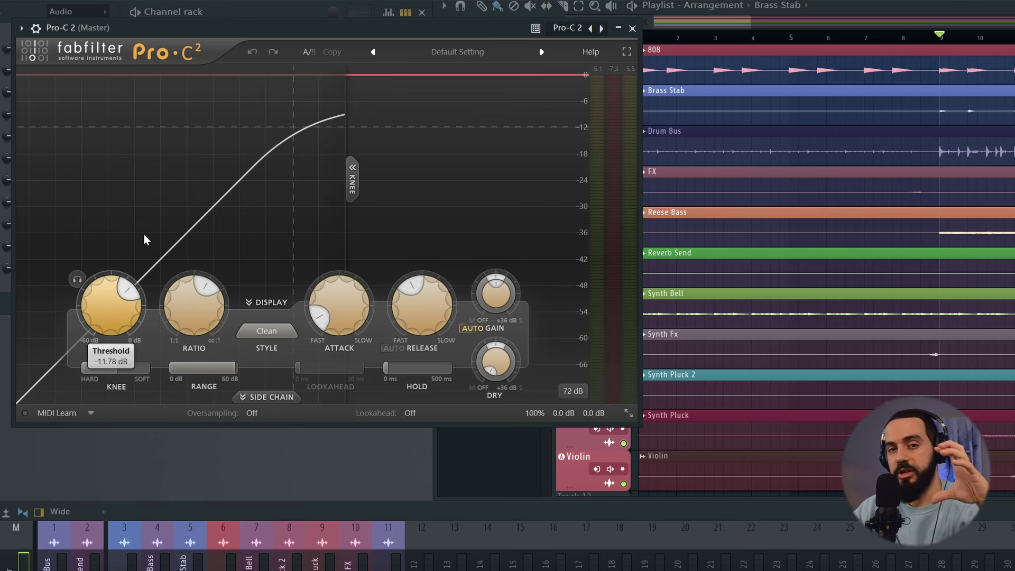
{"action": "left_click_drag", "start_coordinate": [143, 234], "coordinate": [155, 223]}
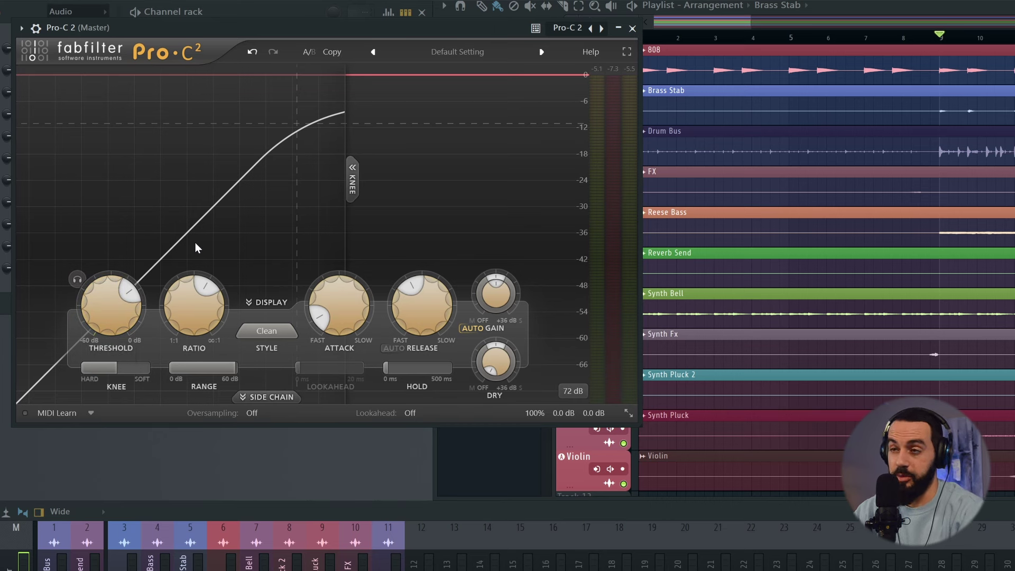
{"action": "mouse_move", "coordinate": [192, 324]}
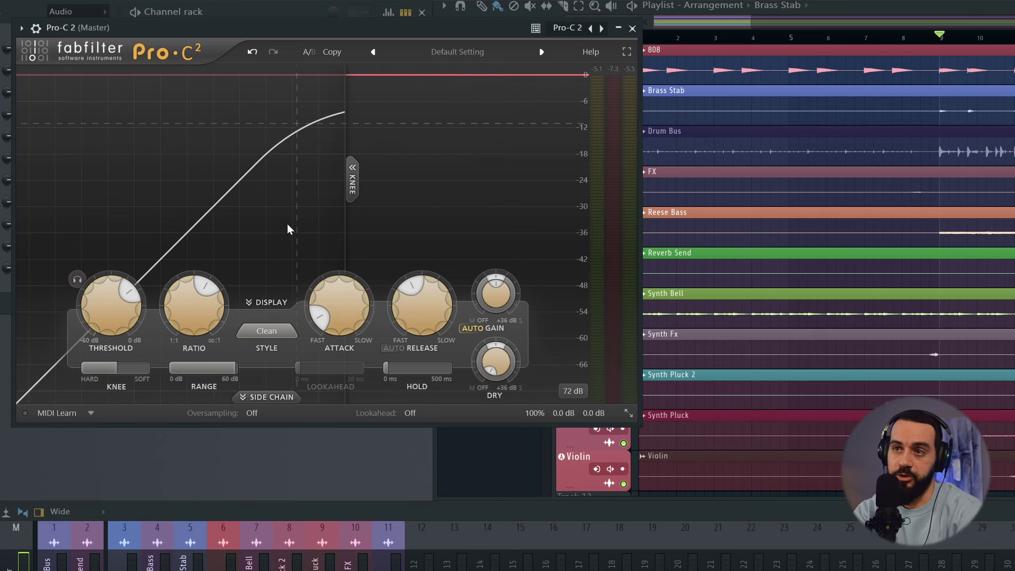
{"action": "mouse_move", "coordinate": [103, 322]}
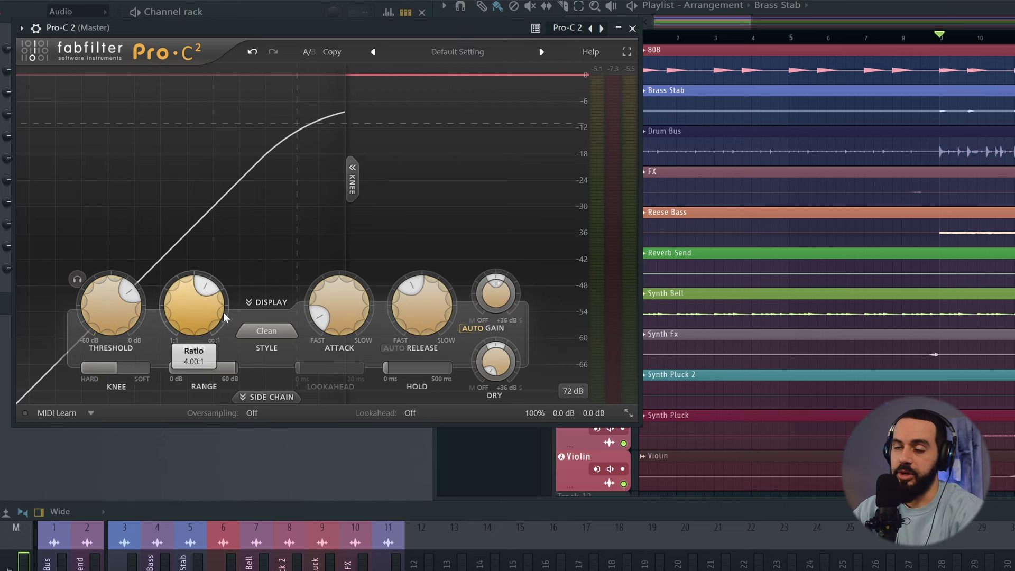
{"action": "left_click_drag", "start_coordinate": [208, 312], "coordinate": [214, 376]}
Set attack to about 33 ms and release to about 73 ms, then play the beat
{"action": "mouse_move", "coordinate": [344, 324]}
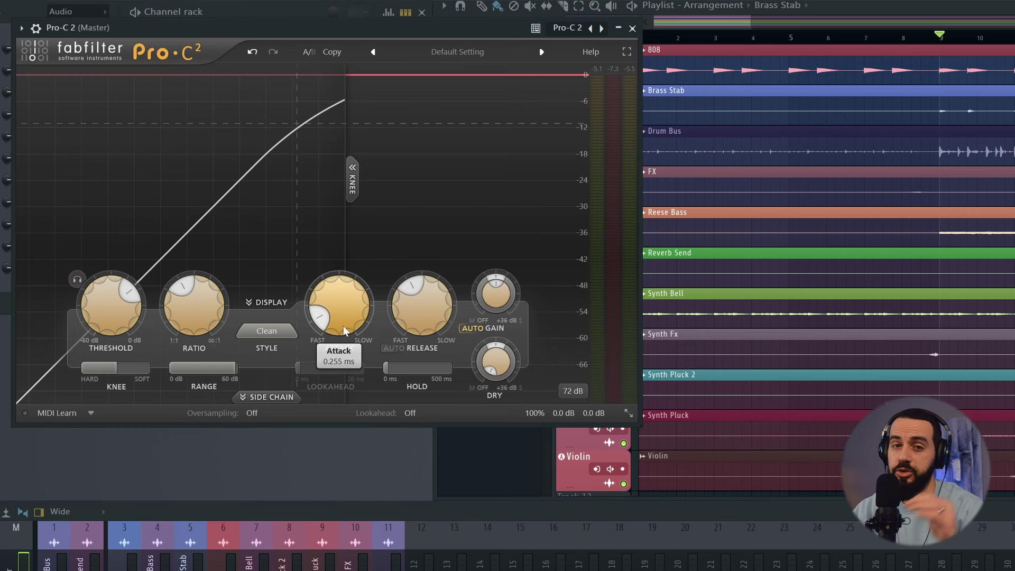
{"action": "left_click_drag", "start_coordinate": [344, 325], "coordinate": [350, 157]}
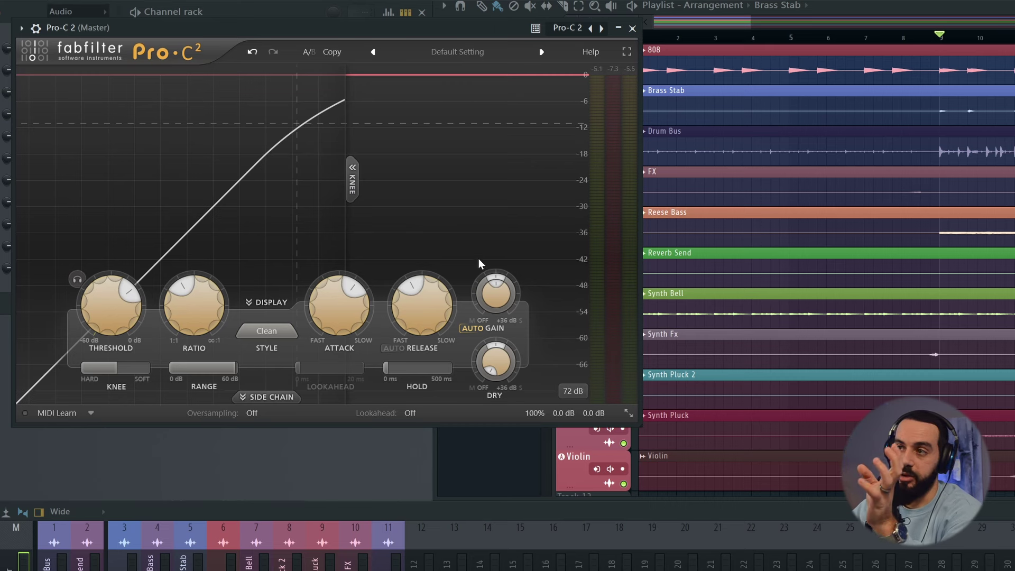
{"action": "mouse_move", "coordinate": [430, 299]}
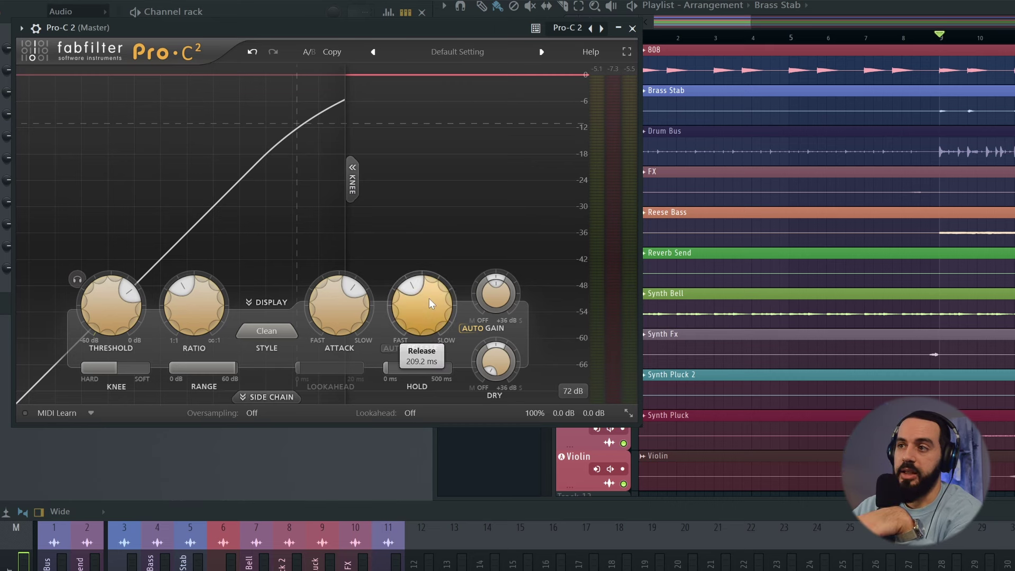
{"action": "left_click_drag", "start_coordinate": [429, 298], "coordinate": [425, 345]}
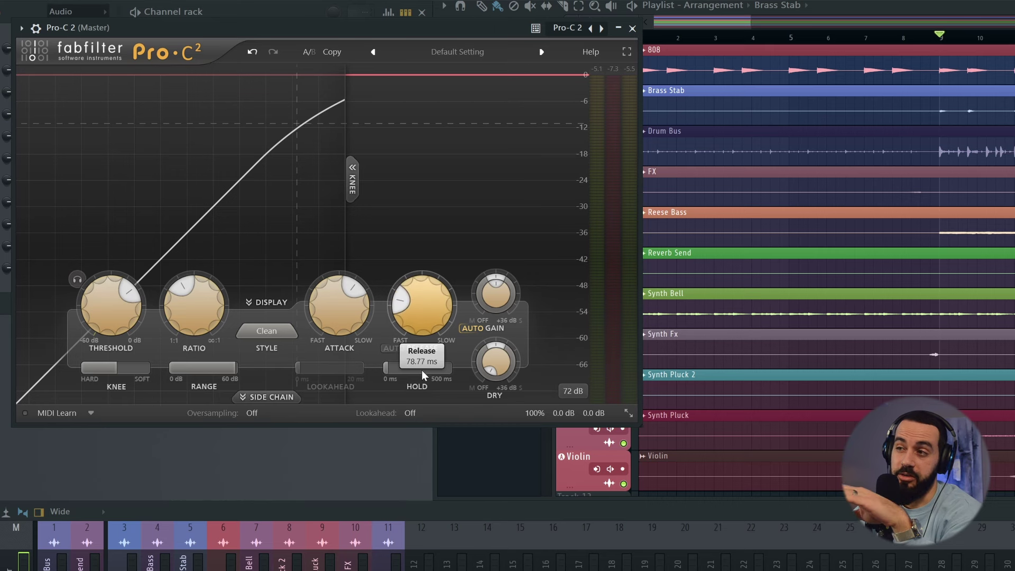
{"action": "left_click_drag", "start_coordinate": [422, 373], "coordinate": [421, 375]}
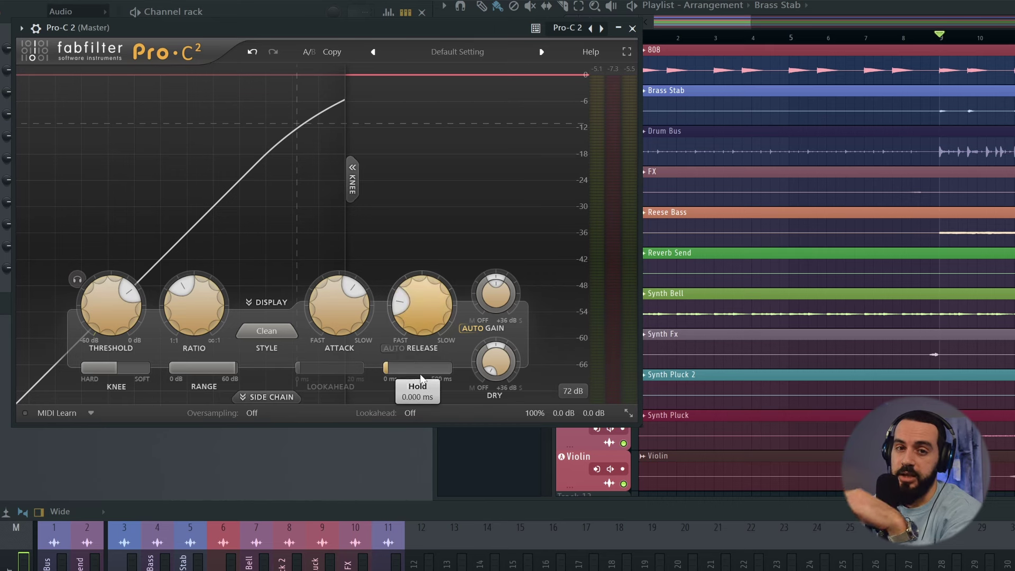
{"action": "mouse_move", "coordinate": [420, 377]}
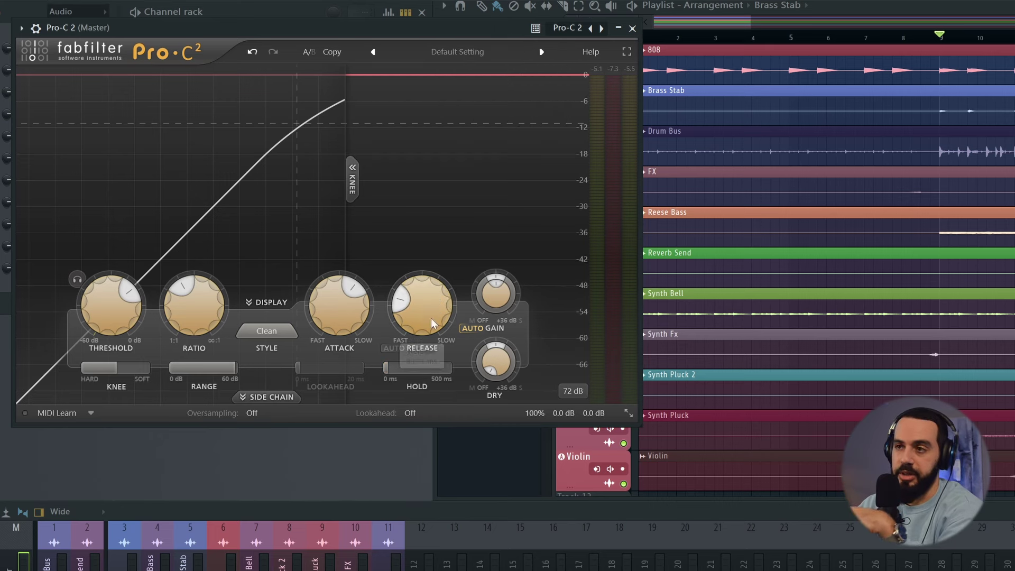
{"action": "mouse_move", "coordinate": [131, 363]}
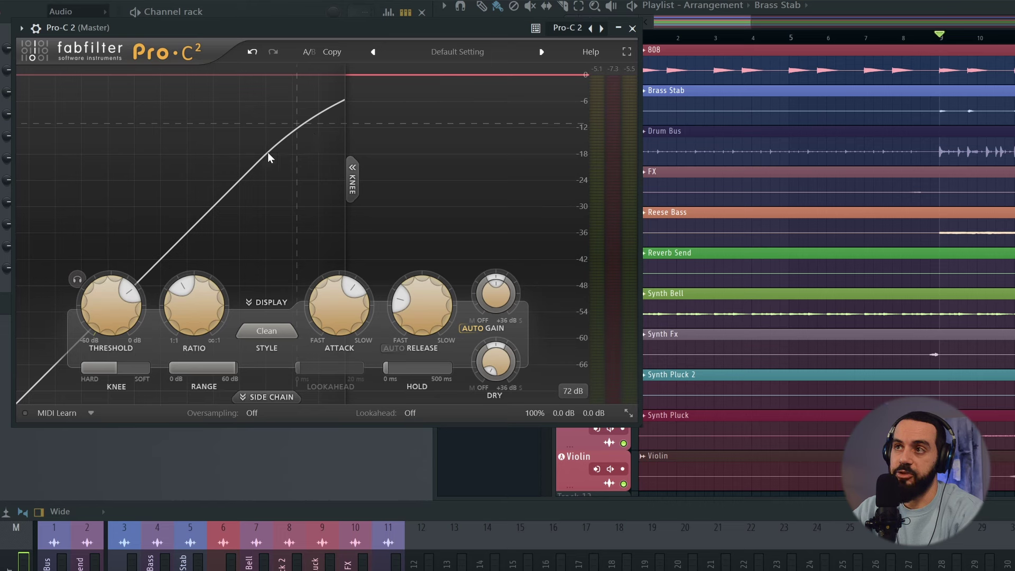
{"action": "key", "text": "space"}
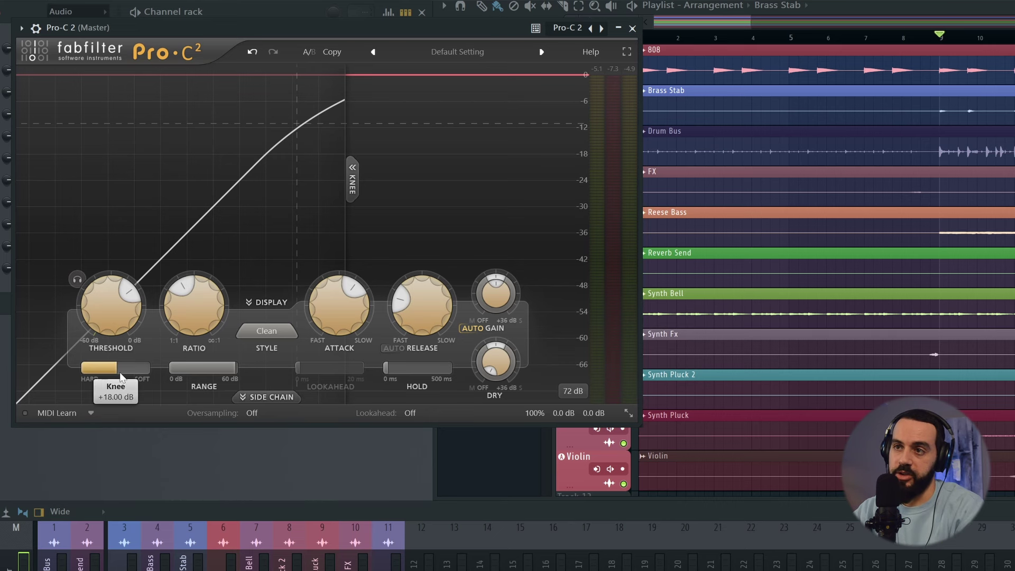
Widen the Pro-C 2 knee to about +58 dB and switch the style to Mastering
{"action": "left_click_drag", "start_coordinate": [146, 369], "coordinate": [243, 366]}
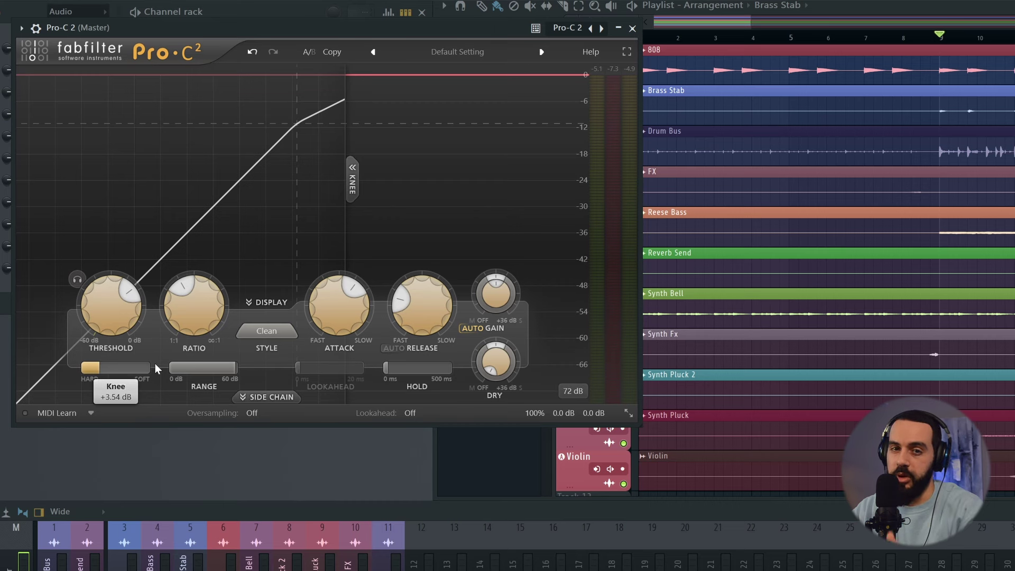
{"action": "left_click_drag", "start_coordinate": [154, 363], "coordinate": [288, 346]}
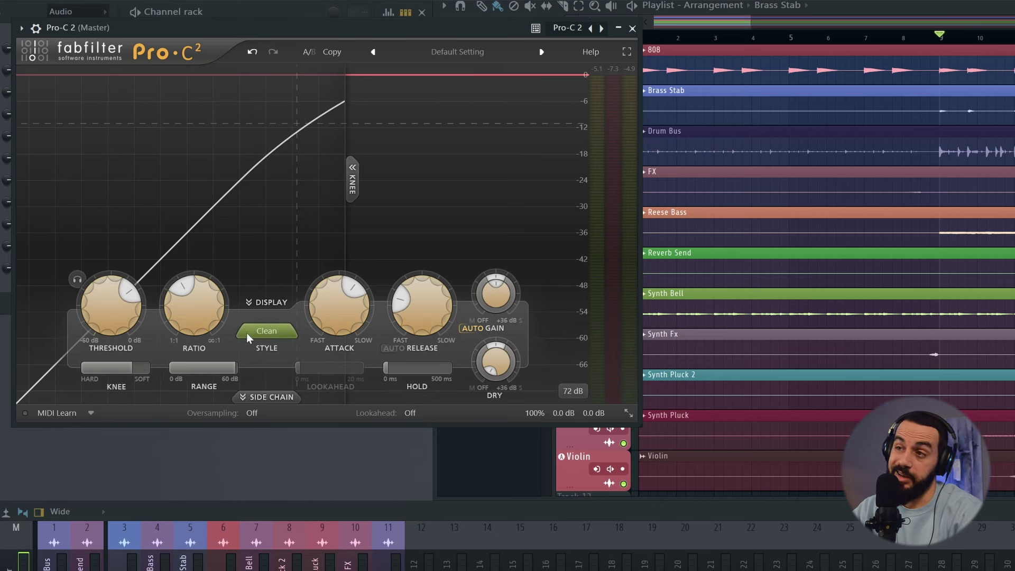
{"action": "left_click", "coordinate": [267, 331]}
{"action": "left_click", "coordinate": [275, 407]}
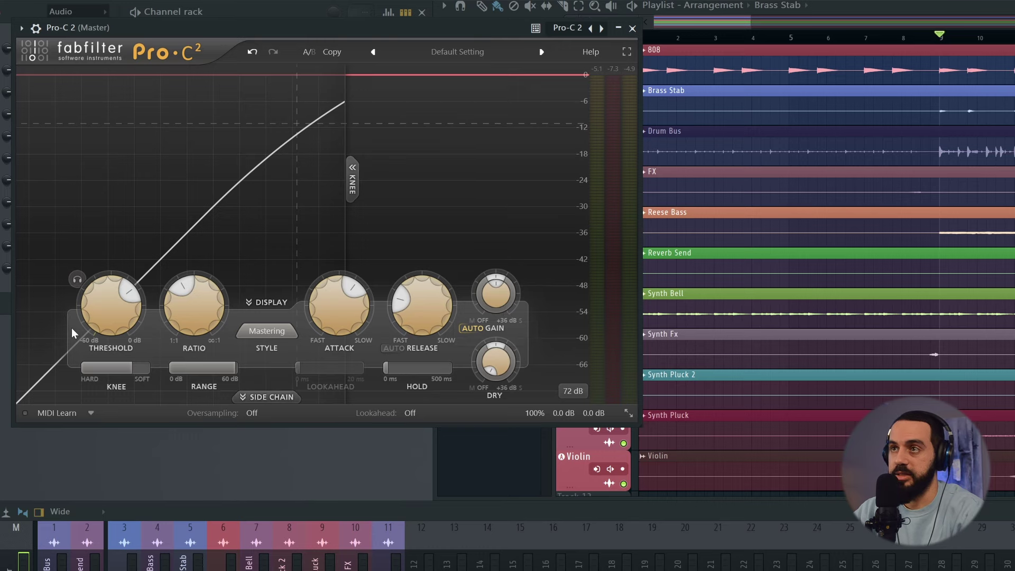
{"action": "key", "text": "space"}
Nudge the Pro-C 2 threshold up to about -9.8 dB, keeping the 2.00:1 ratio
{"action": "mouse_move", "coordinate": [112, 314]}
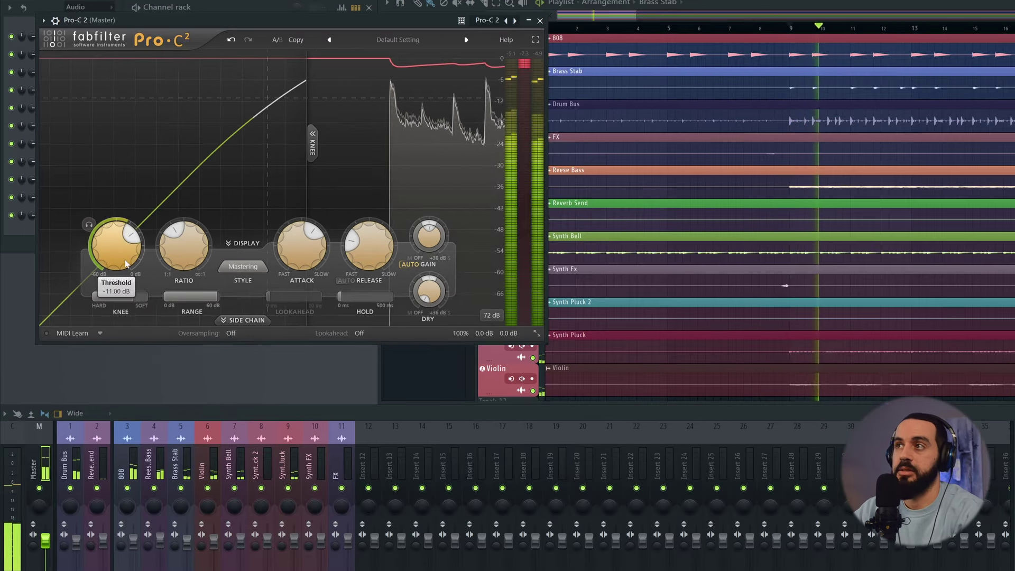
{"action": "scroll", "coordinate": [117, 258], "scroll_direction": "up", "scroll_amount": 1}
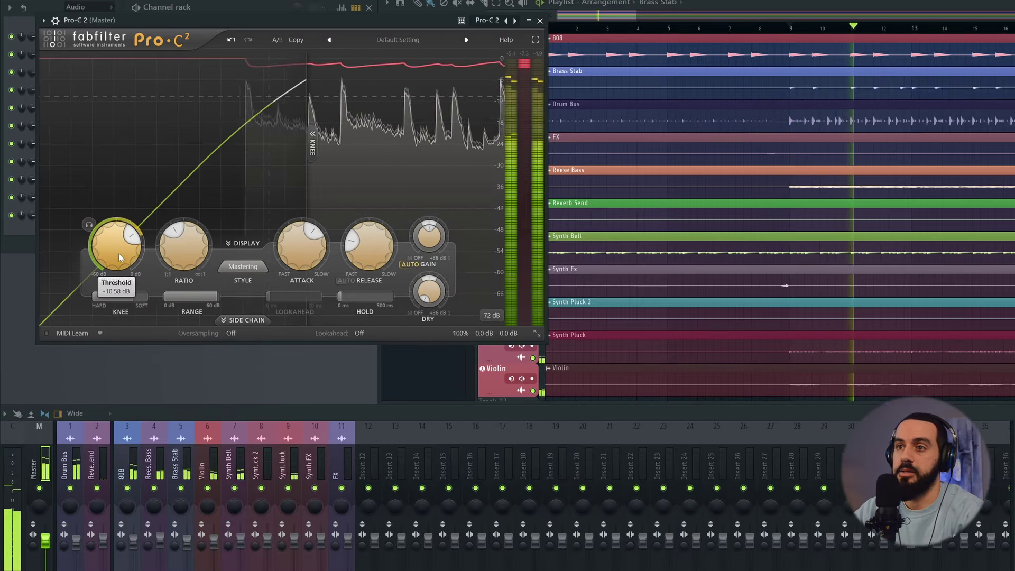
{"action": "mouse_move", "coordinate": [167, 246]}
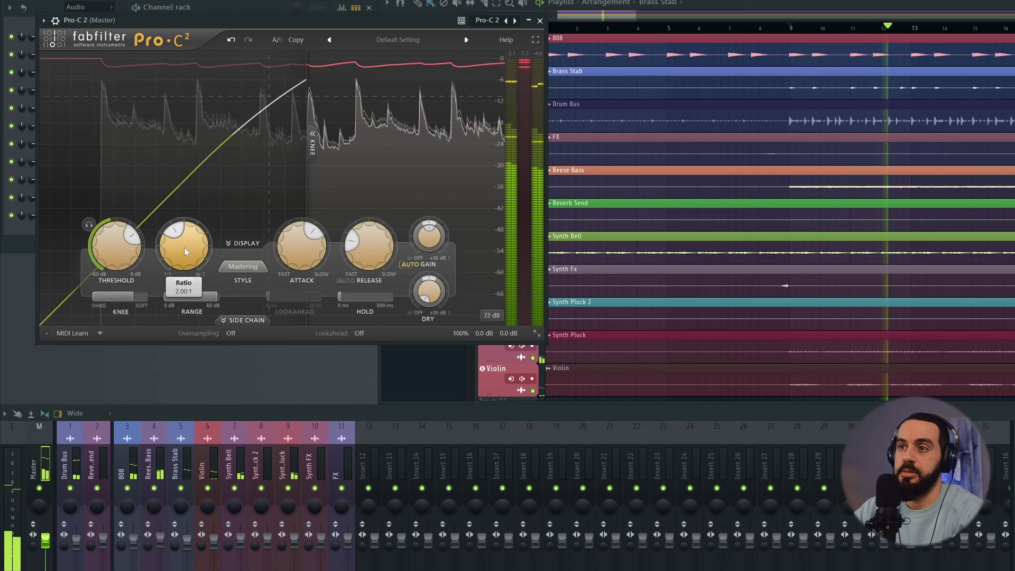
{"action": "mouse_move", "coordinate": [116, 255]}
{"action": "left_click_drag", "start_coordinate": [117, 255], "coordinate": [118, 249]}
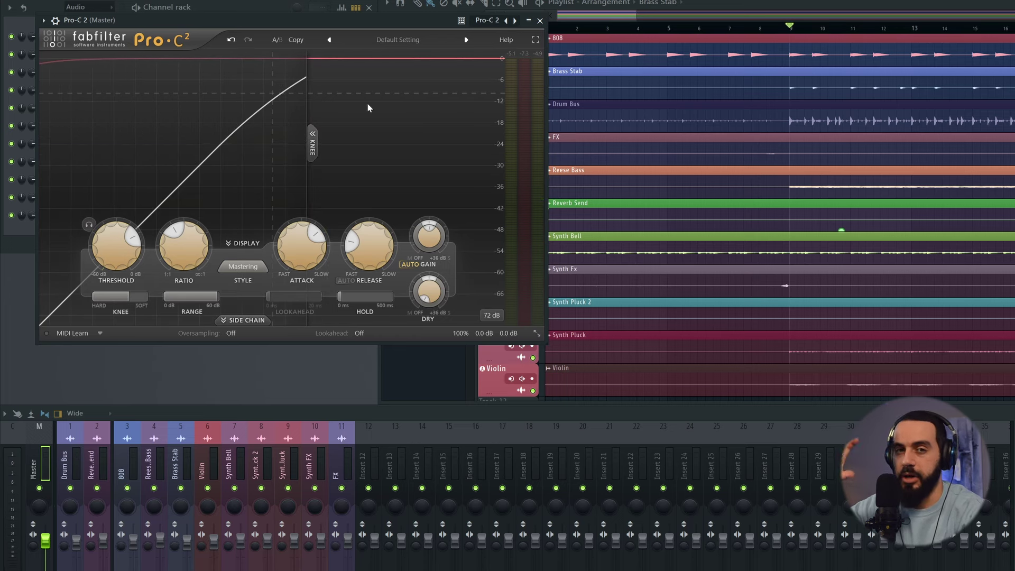
Raise the Pro-C 2 side-chain high-pass to about 92.7 Hz while the beat plays
{"action": "left_click", "coordinate": [243, 320]}
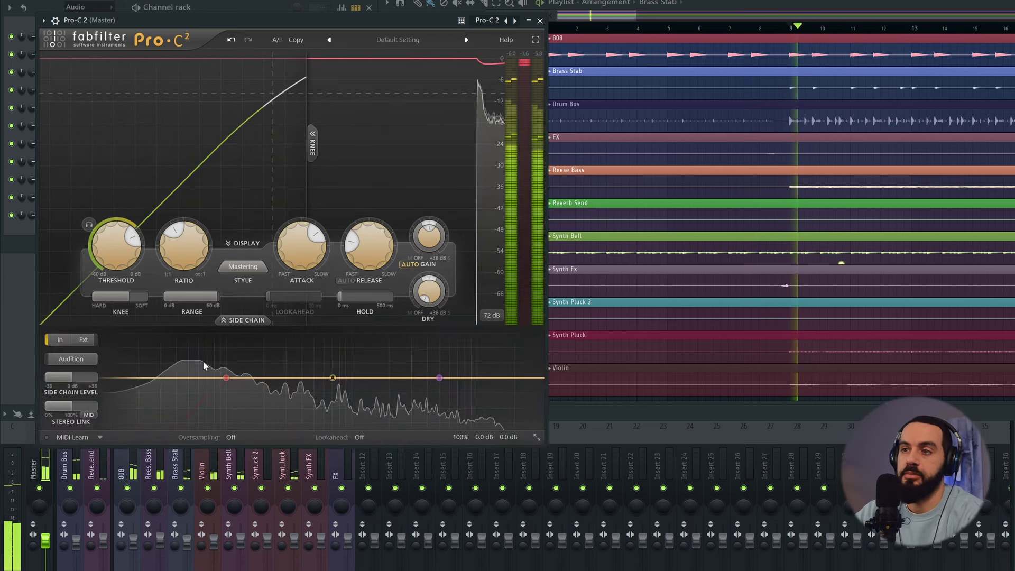
{"action": "left_click_drag", "start_coordinate": [195, 378], "coordinate": [214, 379]}
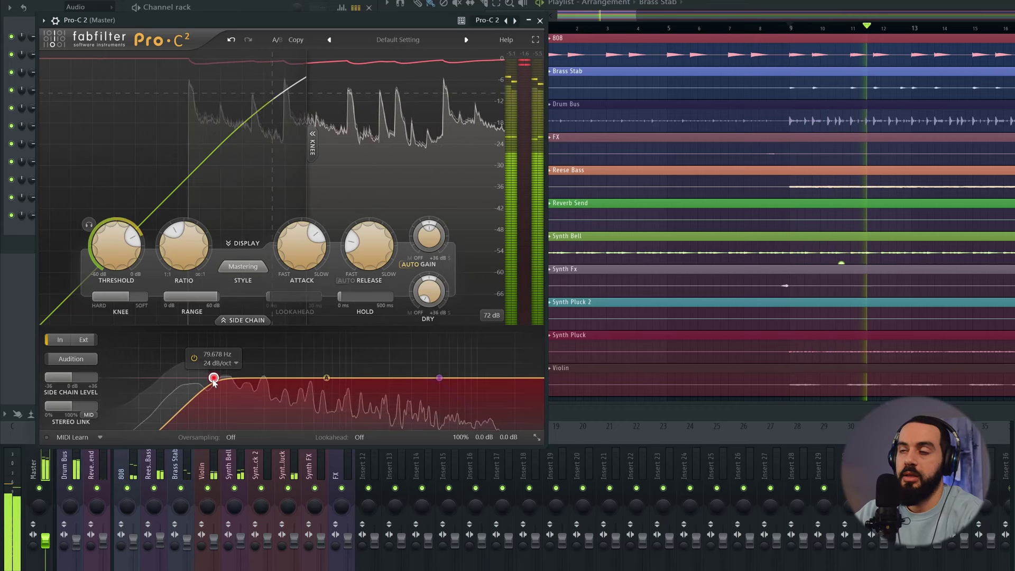
{"action": "left_click", "coordinate": [242, 321]}
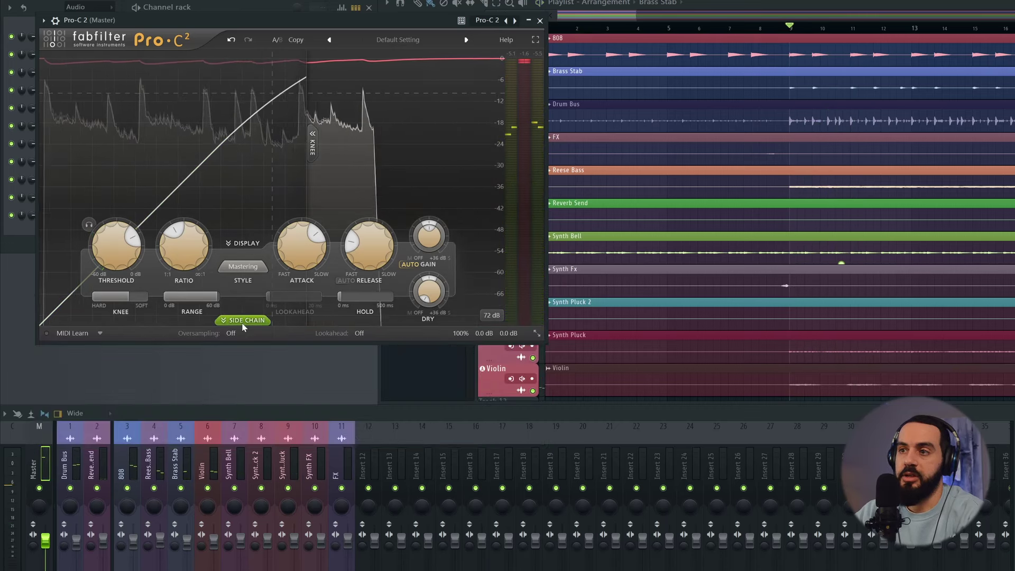
{"action": "left_click", "coordinate": [242, 321]}
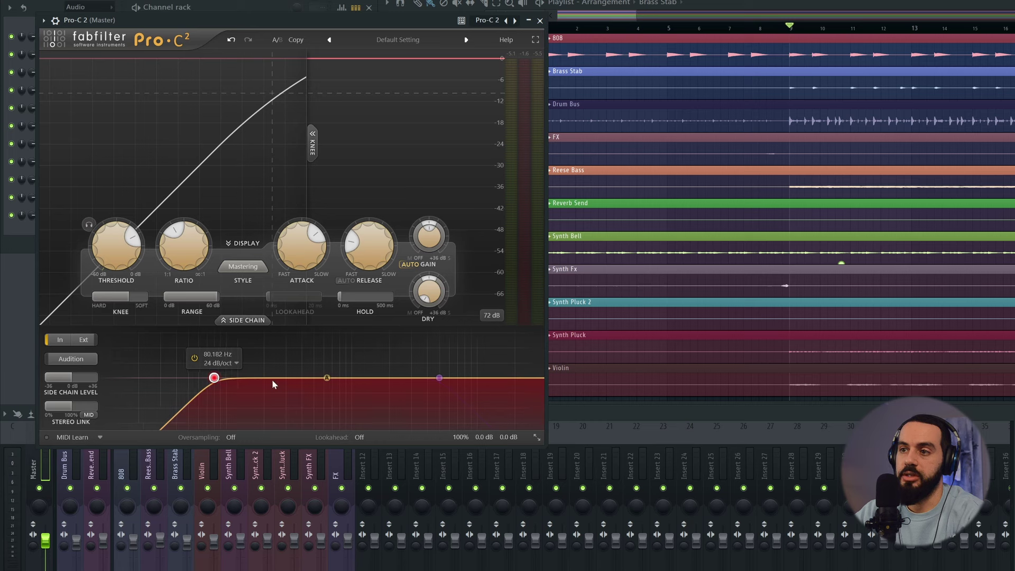
{"action": "key", "text": "space"}
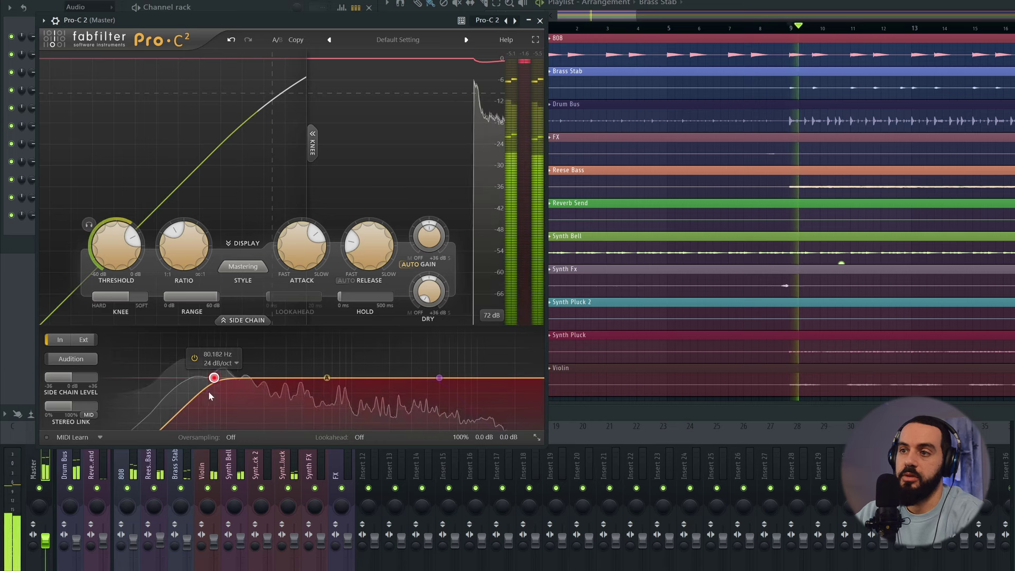
{"action": "left_click_drag", "start_coordinate": [214, 378], "coordinate": [223, 379]}
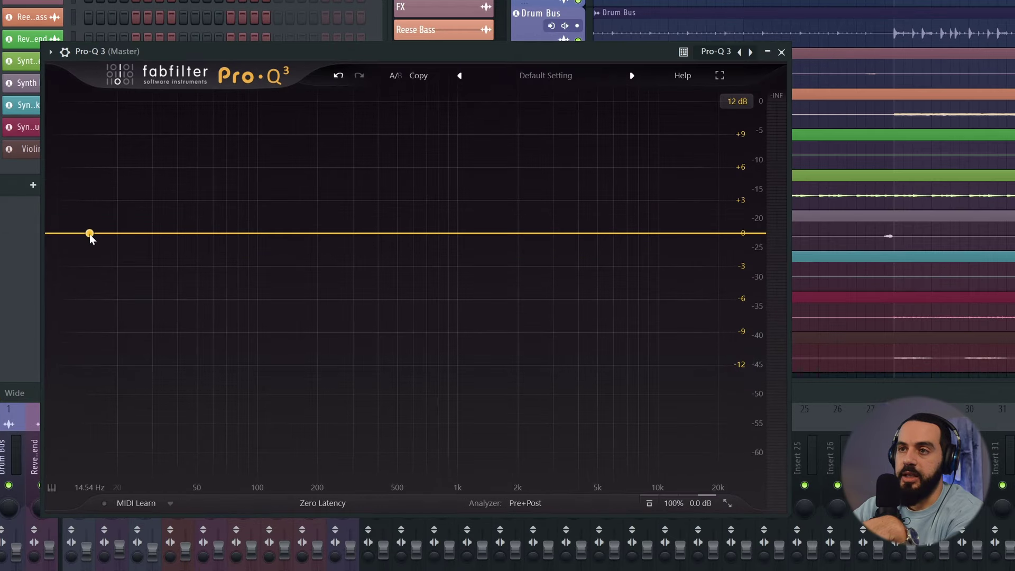
Add a low cut band in Pro-Q 3 around 100 Hz affecting only the Side channel
{"action": "left_click", "coordinate": [137, 284]}
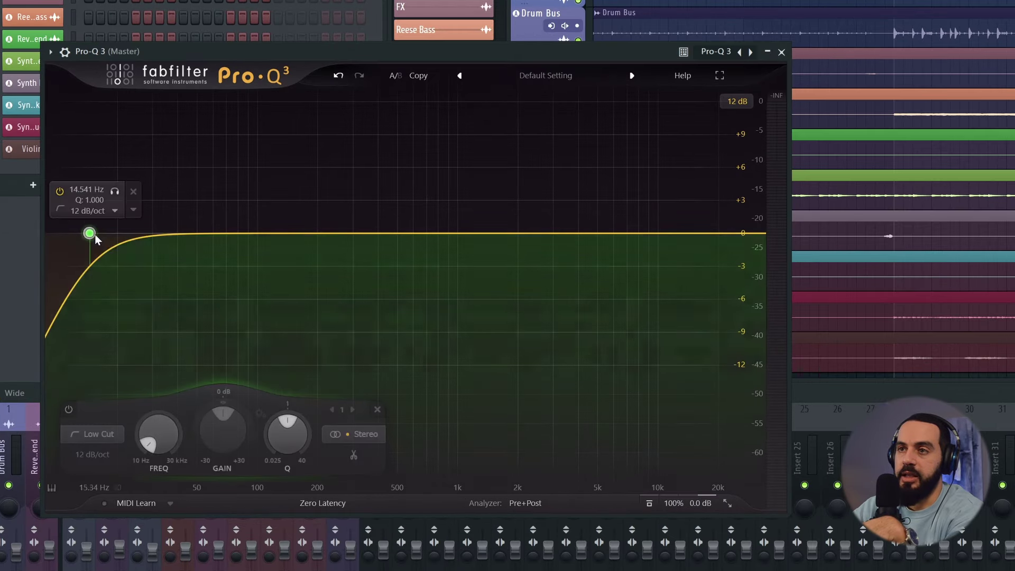
{"action": "left_click_drag", "start_coordinate": [138, 285], "coordinate": [257, 284]}
{"action": "left_click_drag", "start_coordinate": [240, 235], "coordinate": [258, 235]}
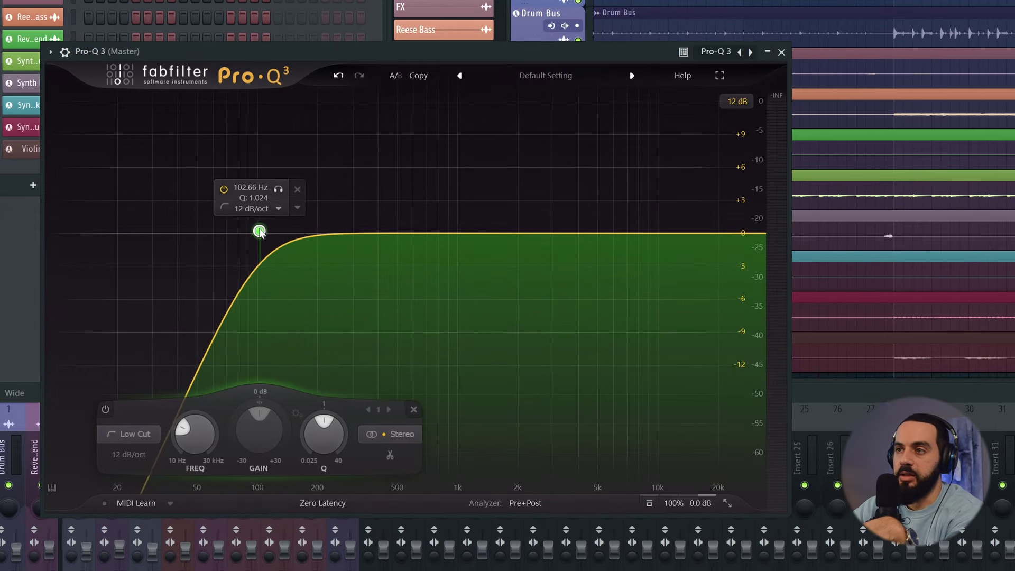
{"action": "left_click", "coordinate": [408, 436]}
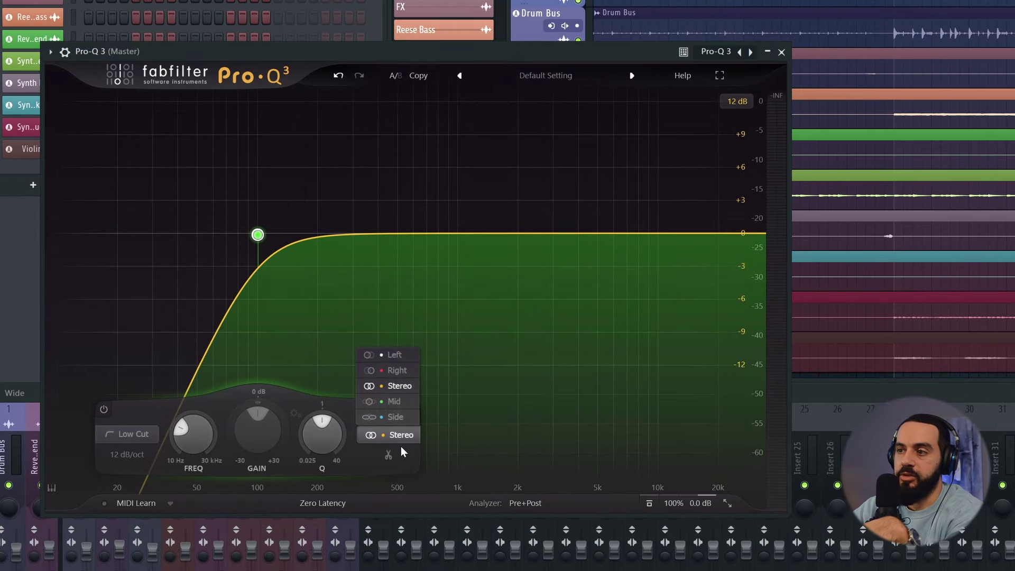
{"action": "left_click", "coordinate": [403, 418]}
Tune the Side low cut to about 112 Hz with Q near 1.7
{"action": "left_click_drag", "start_coordinate": [257, 233], "coordinate": [254, 234]}
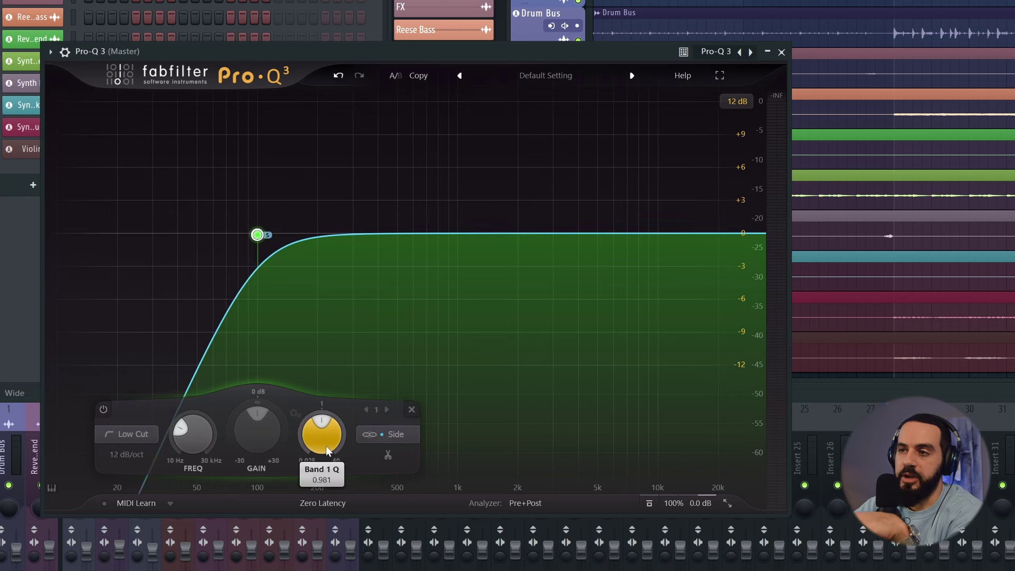
{"action": "left_click_drag", "start_coordinate": [326, 451], "coordinate": [323, 417]}
{"action": "left_click_drag", "start_coordinate": [266, 189], "coordinate": [274, 190]}
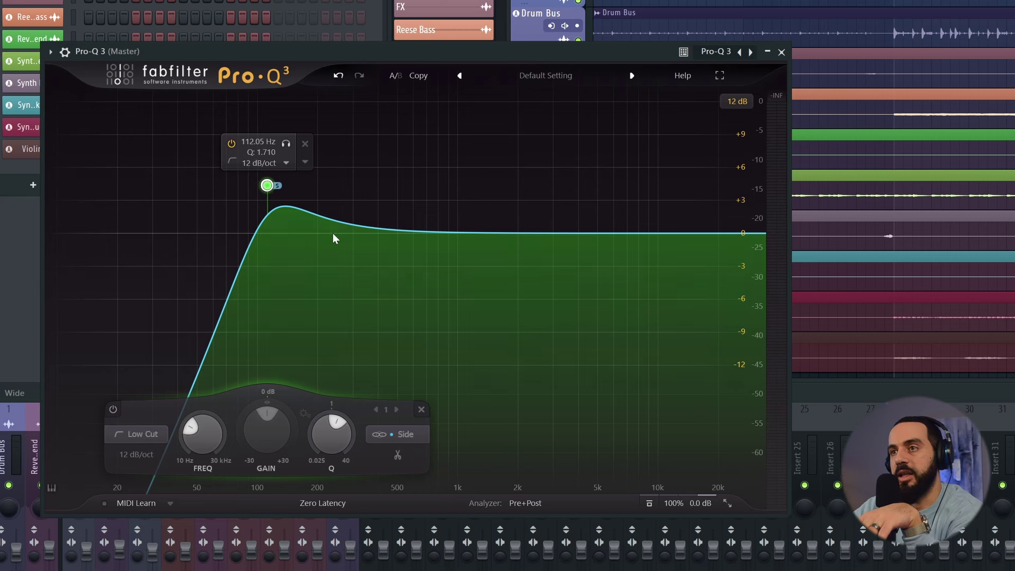
Add a Mid low shelf at 113.70 Hz, +2.12 dB, auditioning it during playback
{"action": "left_click_drag", "start_coordinate": [201, 233], "coordinate": [271, 216]}
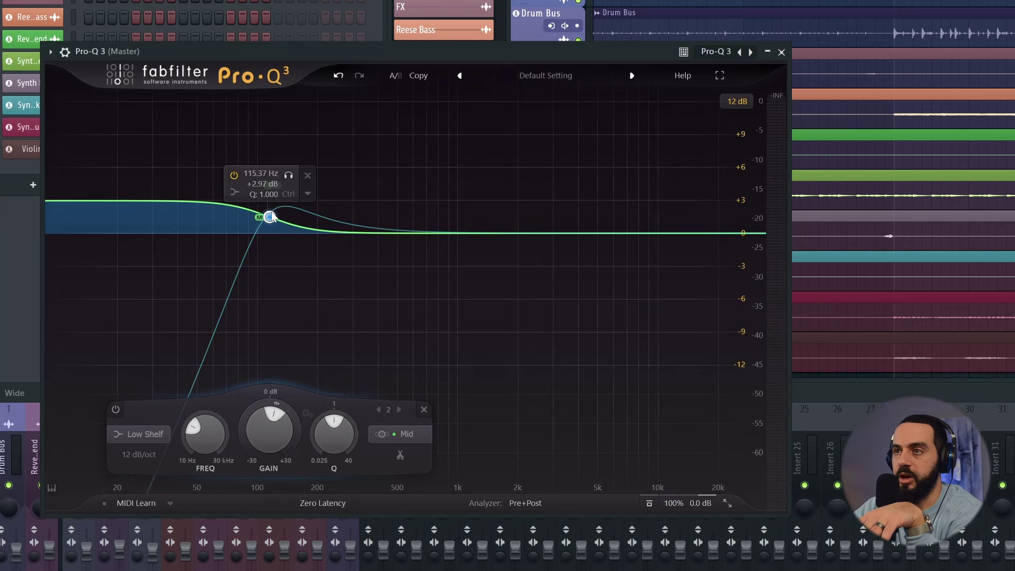
{"action": "left_click_drag", "start_coordinate": [272, 217], "coordinate": [268, 225]}
{"action": "key", "text": "space"}
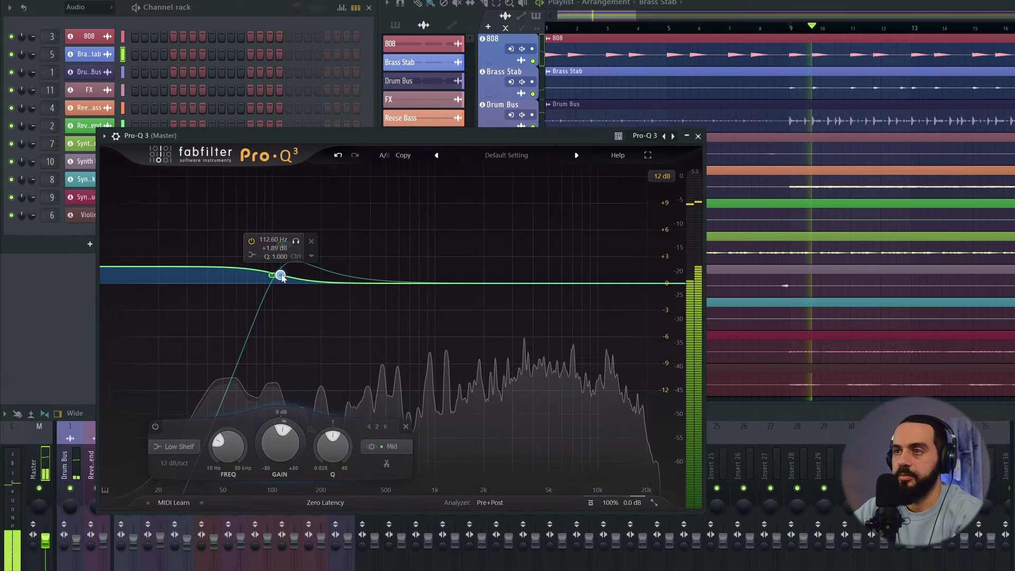
{"action": "left_click_drag", "start_coordinate": [282, 278], "coordinate": [282, 276]}
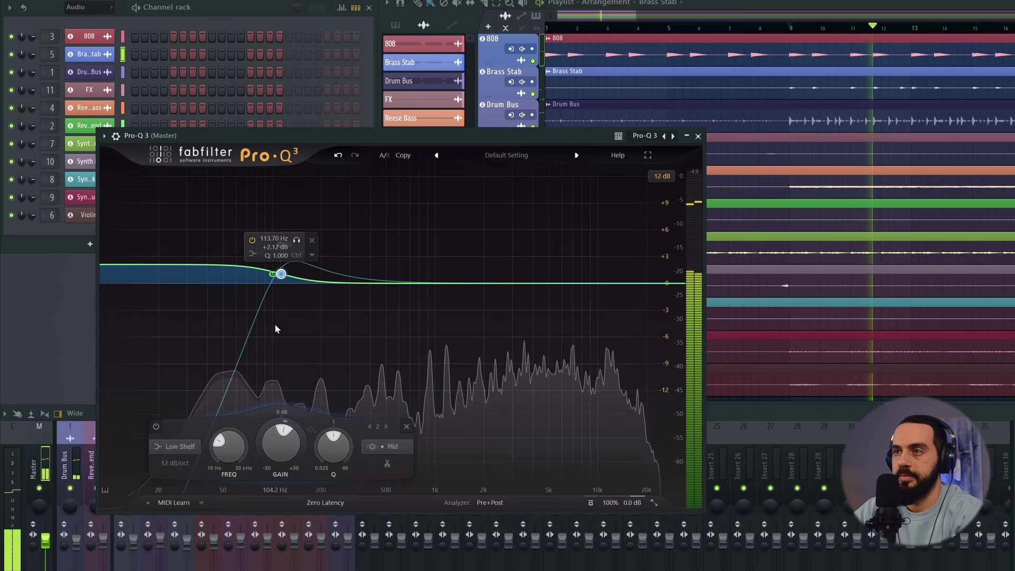
{"action": "left_click_drag", "start_coordinate": [282, 266], "coordinate": [268, 248]}
{"action": "left_click", "coordinate": [281, 274]}
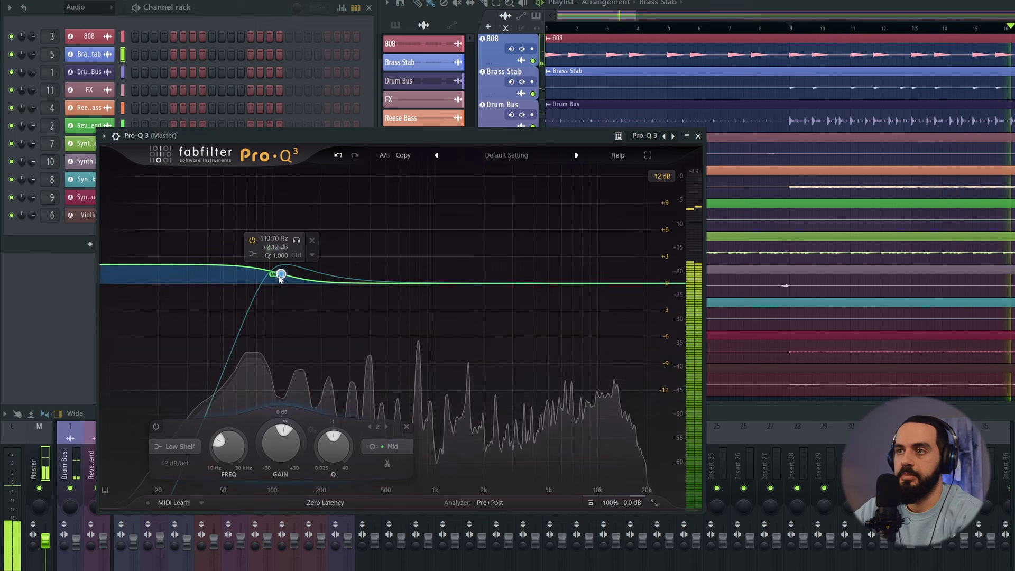
{"action": "scroll", "coordinate": [333, 444], "scroll_direction": "up", "scroll_amount": 2}
{"action": "key", "text": "space"}
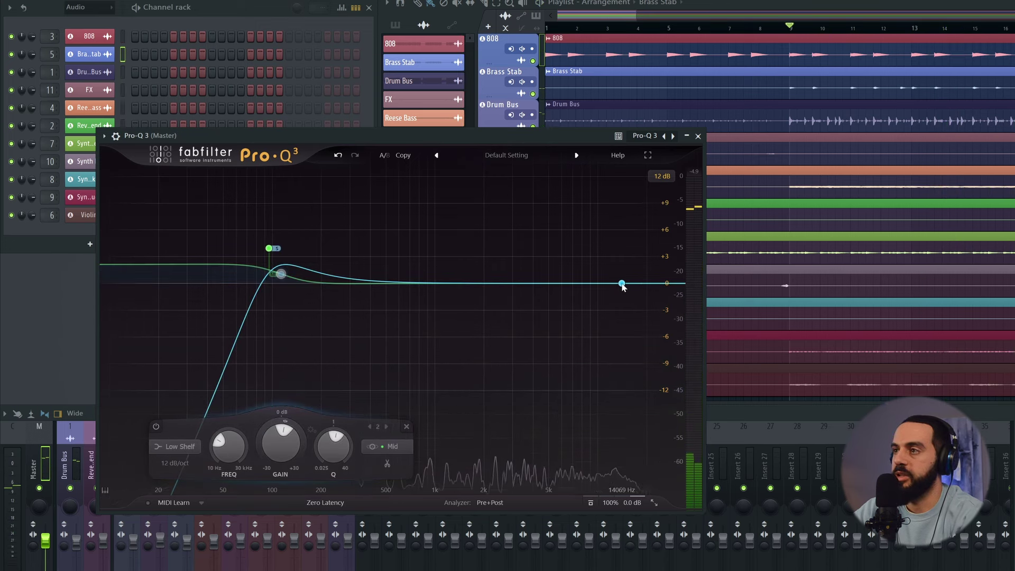
Add a high shelf band and raise it to about 4.6 kHz, +7 dB during playback
{"action": "left_click", "coordinate": [619, 284]}
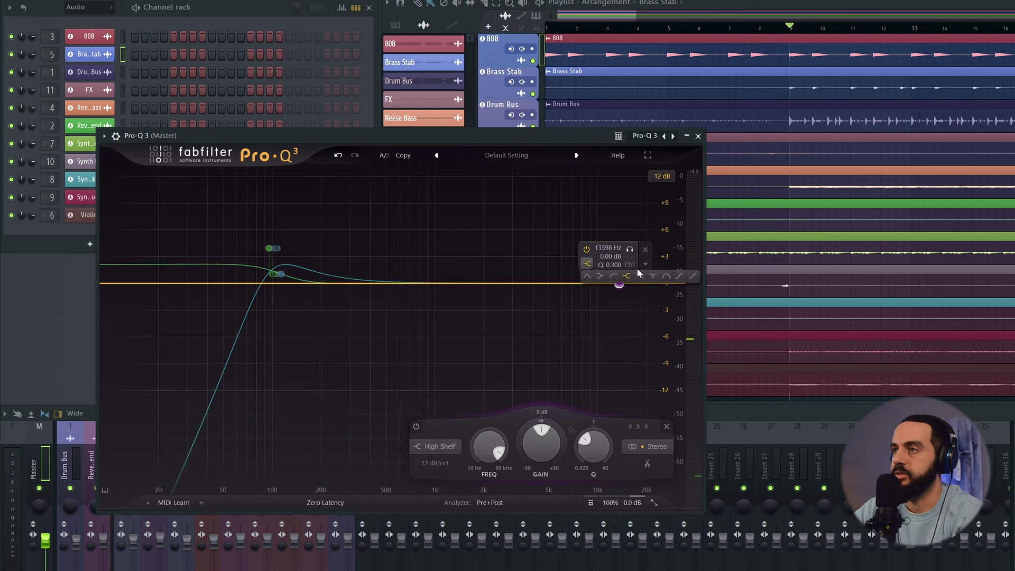
{"action": "left_click_drag", "start_coordinate": [620, 284], "coordinate": [619, 267]}
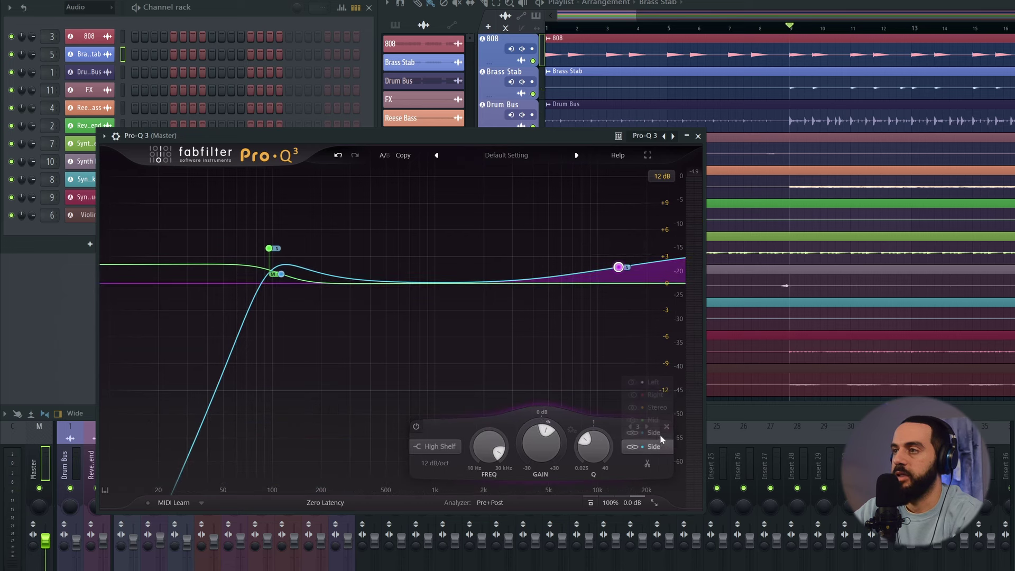
{"action": "key", "text": "space"}
{"action": "left_click_drag", "start_coordinate": [618, 267], "coordinate": [567, 248]}
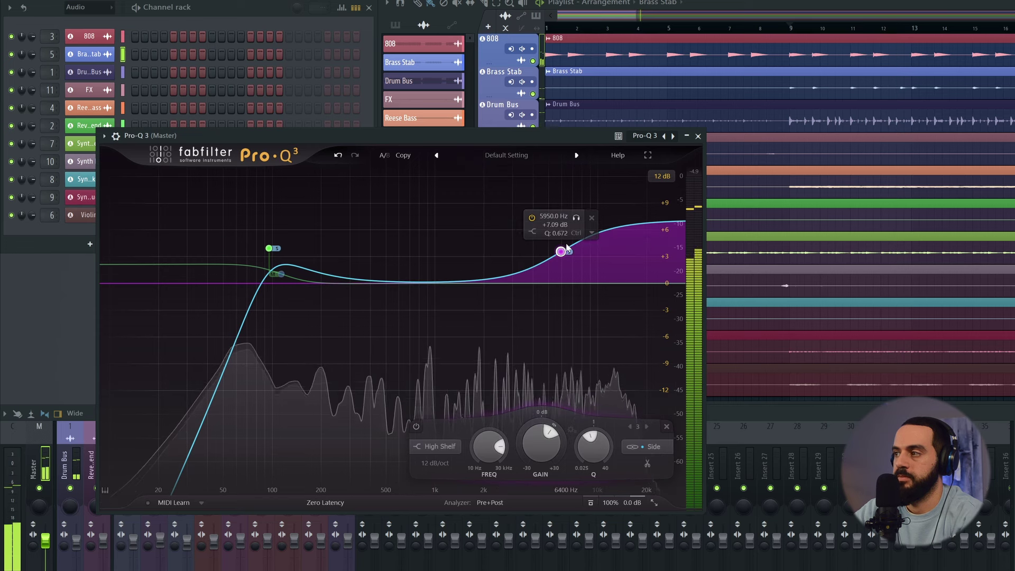
Solo-check the high shelf and settle it at 5218 Hz, +6.90 dB
{"action": "left_click", "coordinate": [577, 218]}
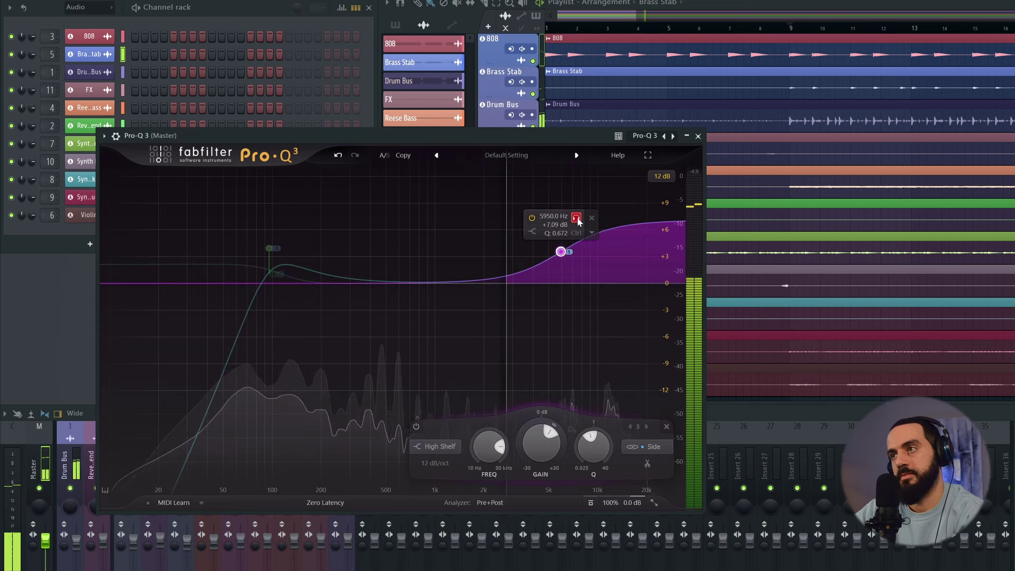
{"action": "left_click", "coordinate": [577, 219]}
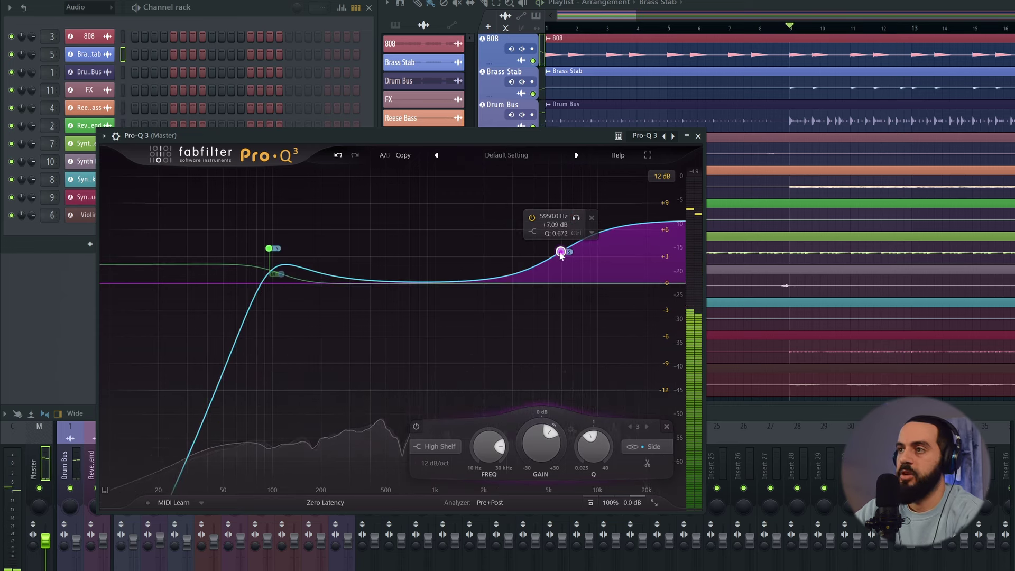
{"action": "left_click_drag", "start_coordinate": [560, 252], "coordinate": [551, 255]}
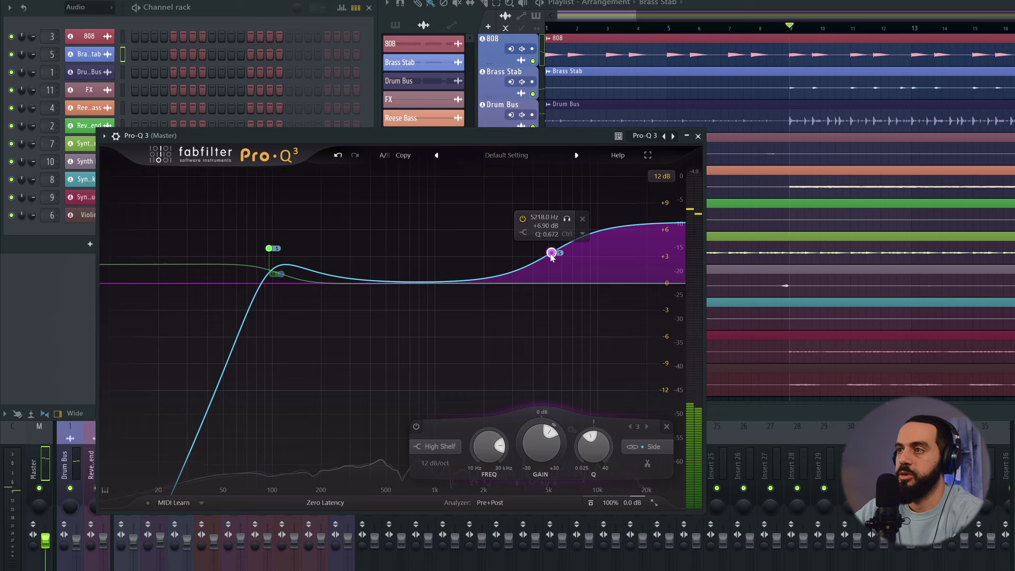
{"action": "left_click", "coordinate": [567, 219]}
{"action": "key", "text": "space"}
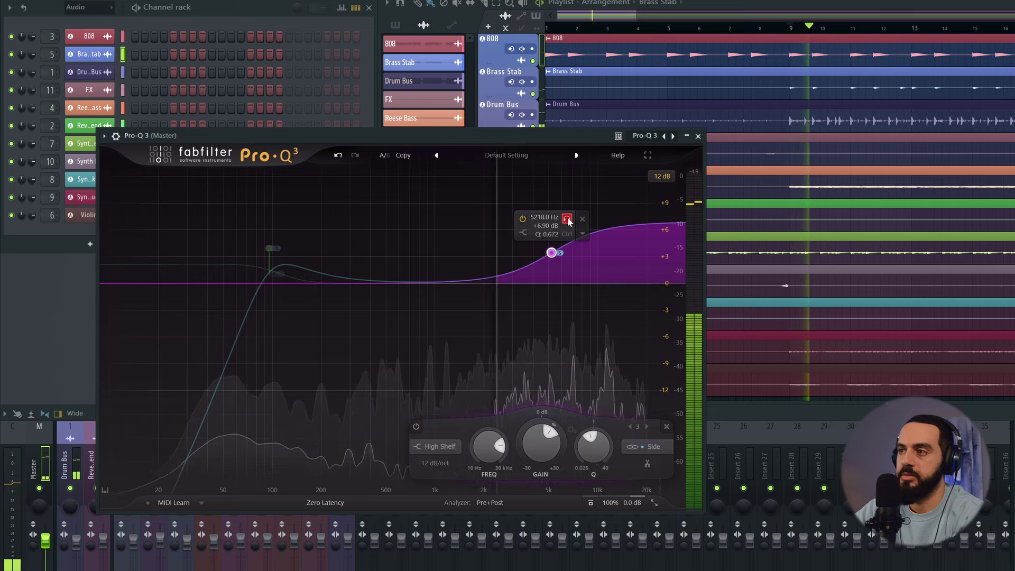
{"action": "left_click", "coordinate": [568, 219]}
{"action": "key", "text": "space"}
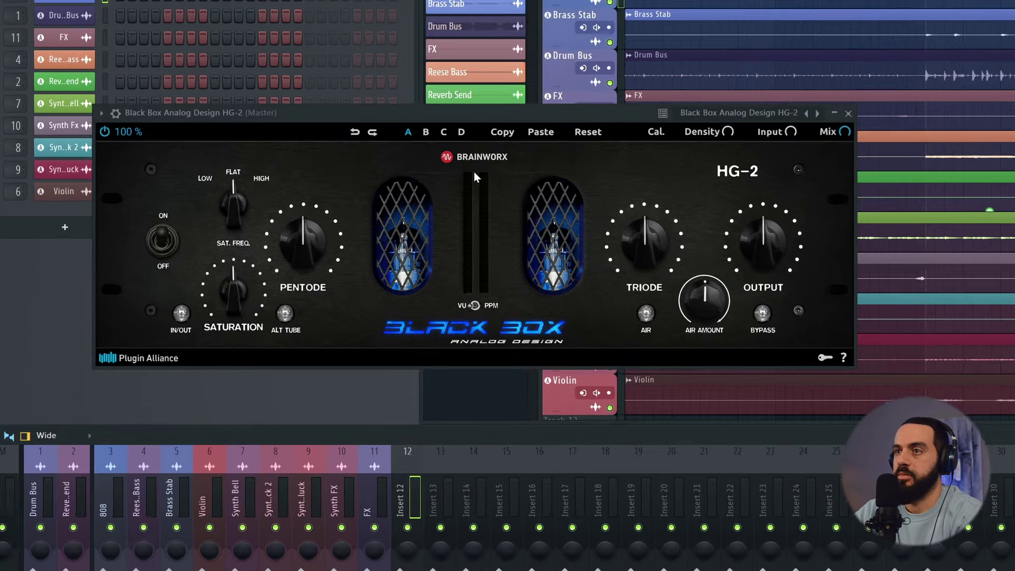
During playback, engage HG-2's saturation stage at about 37% with the alternate tube character
{"action": "key", "text": "space"}
{"action": "left_click", "coordinate": [185, 314]}
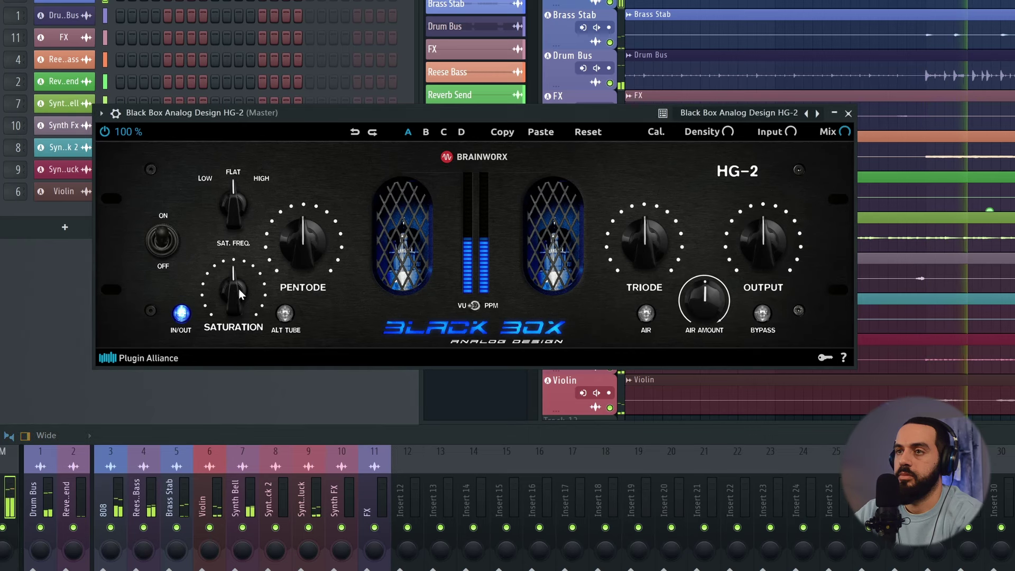
{"action": "left_click_drag", "start_coordinate": [239, 289], "coordinate": [237, 308]}
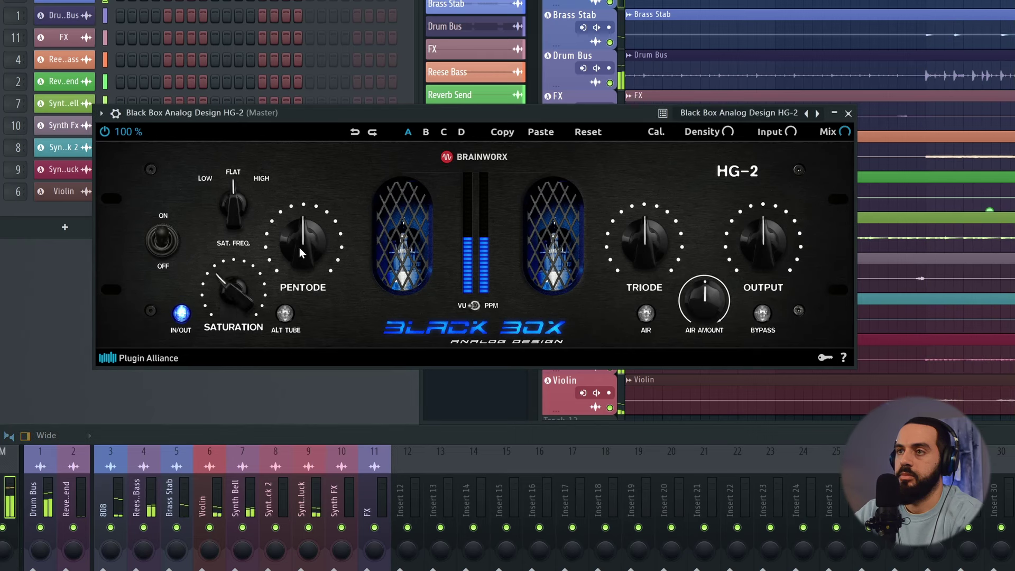
{"action": "left_click", "coordinate": [285, 313]}
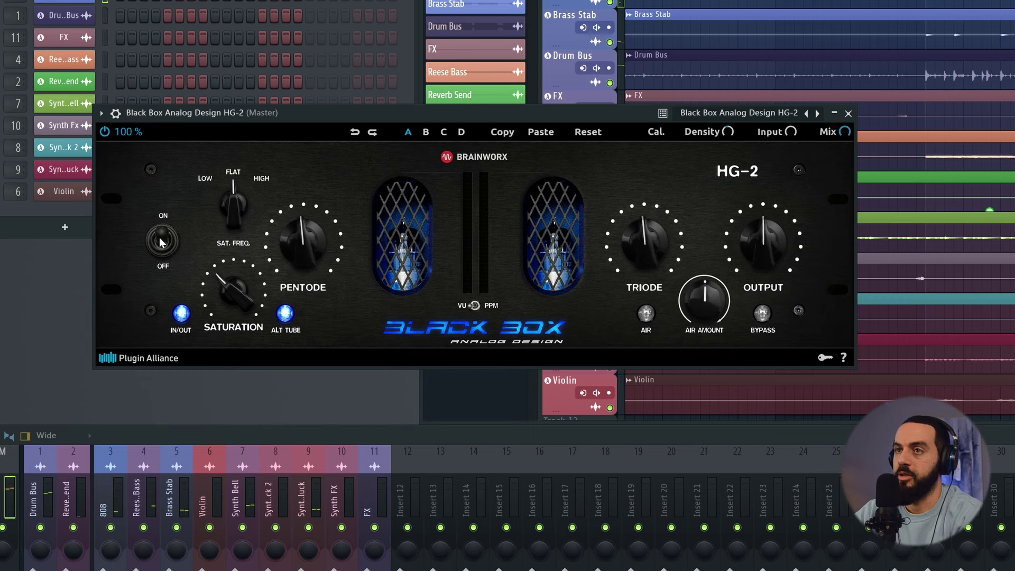
A/B the HG-2 by bypassing and re-enabling it repeatedly, leaving it switched on
{"action": "left_click", "coordinate": [107, 134]}
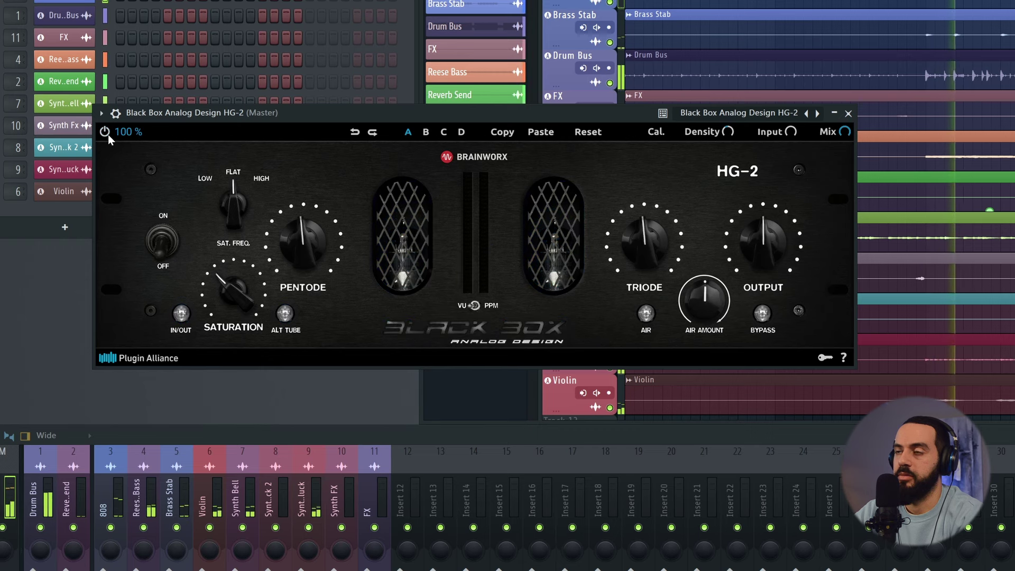
{"action": "left_click", "coordinate": [108, 134]}
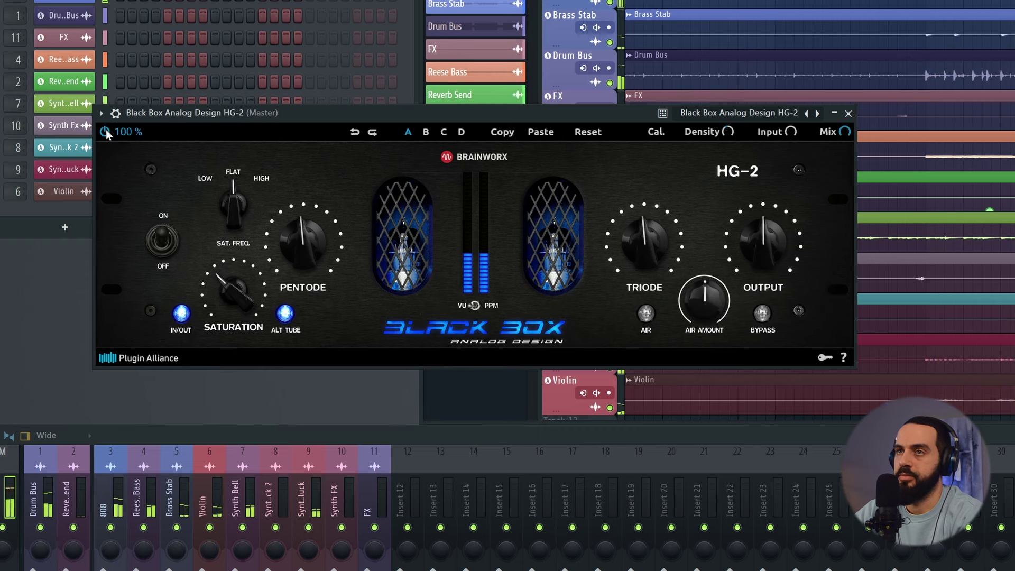
{"action": "left_click", "coordinate": [107, 133]}
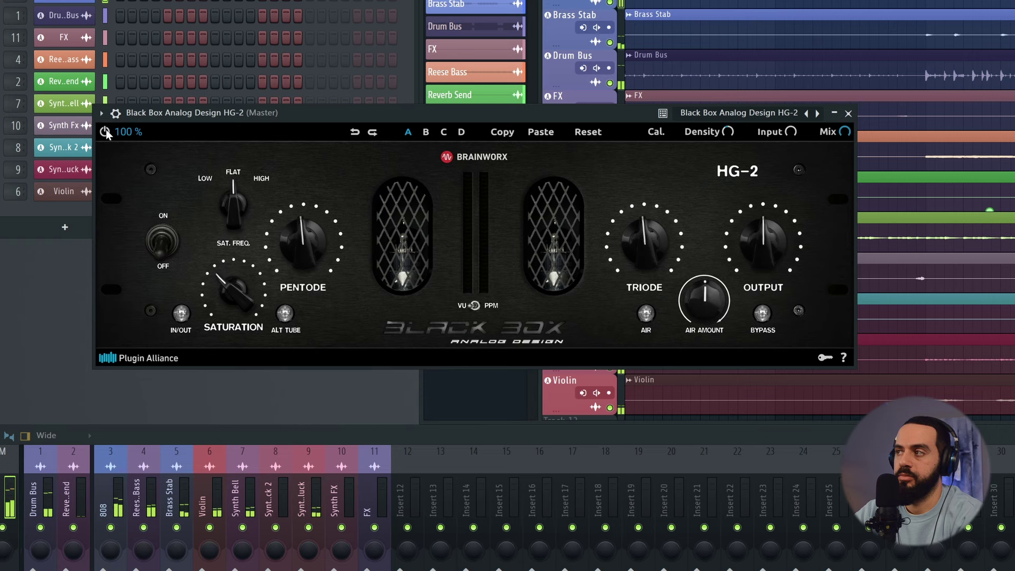
{"action": "left_click", "coordinate": [106, 133]}
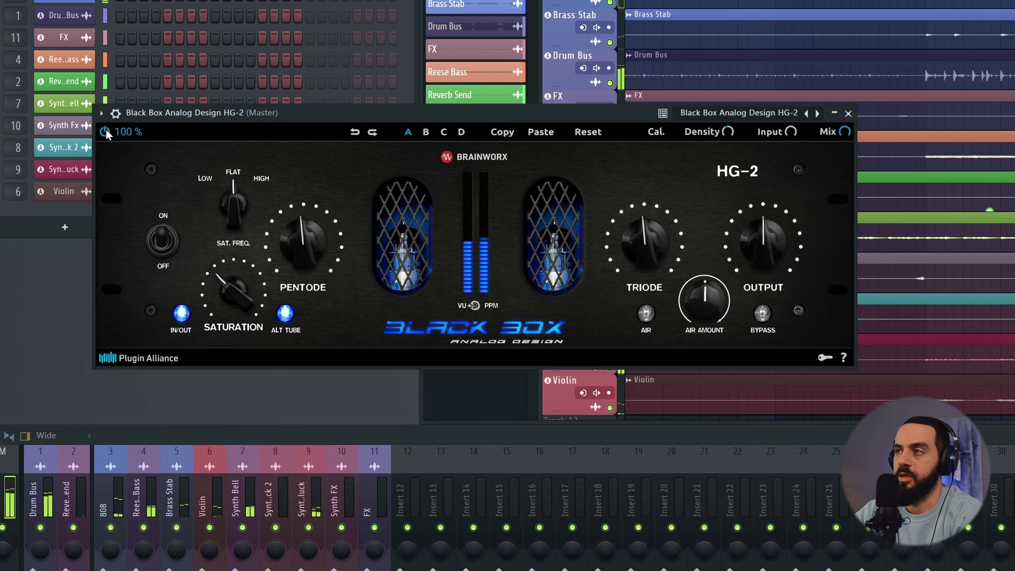
{"action": "left_click", "coordinate": [106, 133]}
{"action": "left_click", "coordinate": [106, 132]}
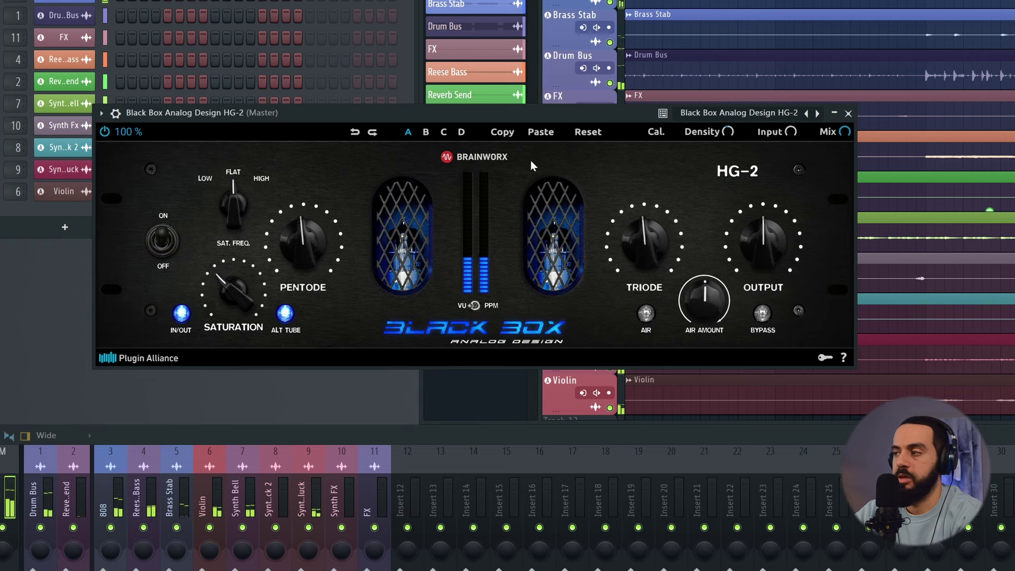
{"action": "key", "text": "space"}
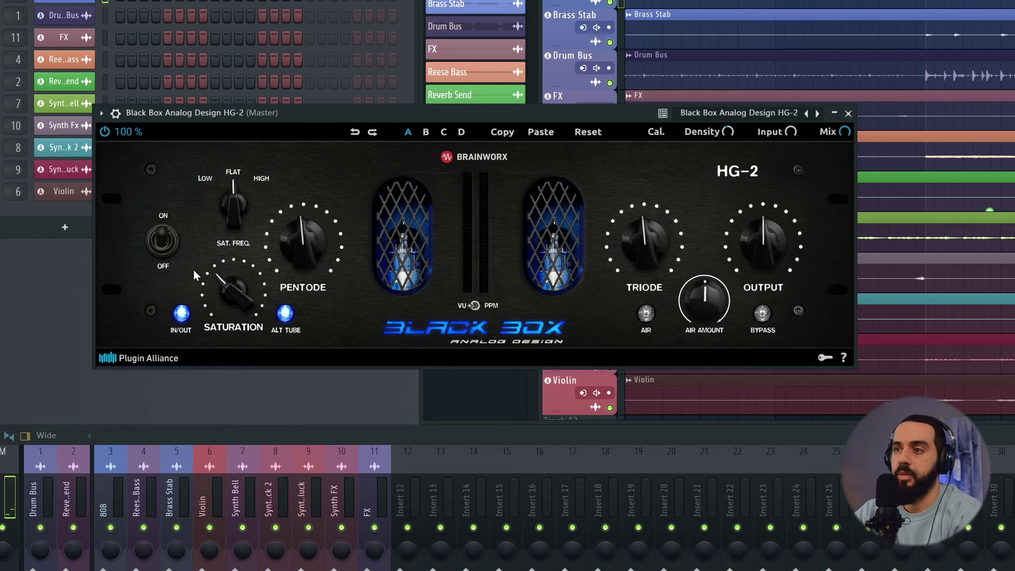
{"action": "key", "text": "space"}
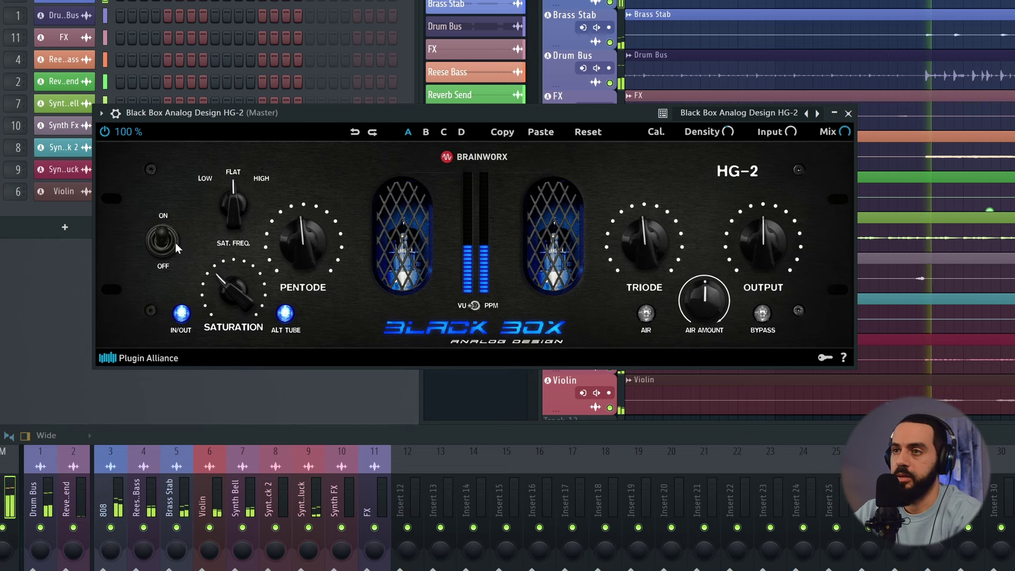
{"action": "left_click", "coordinate": [105, 132]}
{"action": "left_click", "coordinate": [105, 132]}
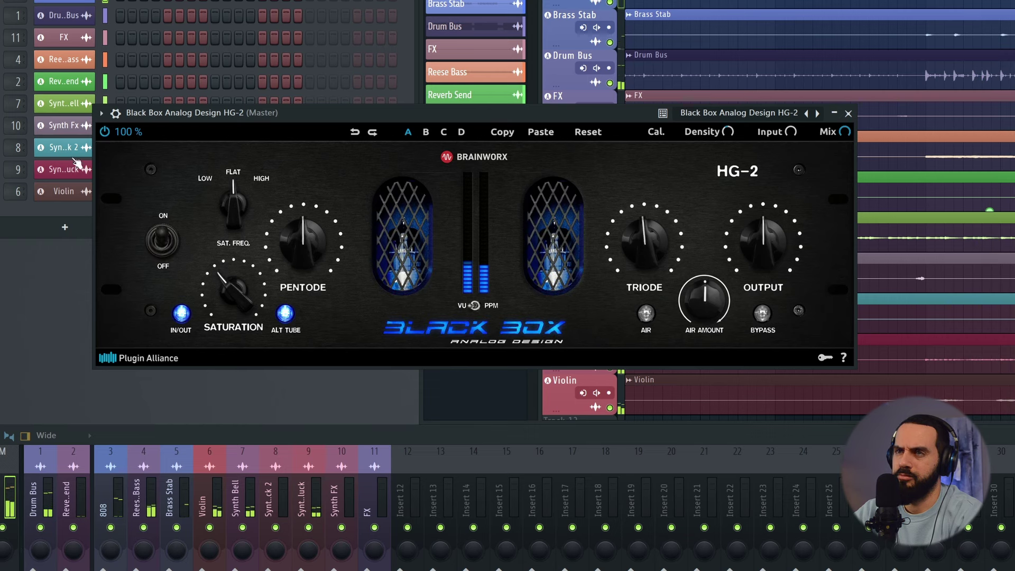
{"action": "left_click", "coordinate": [105, 132]}
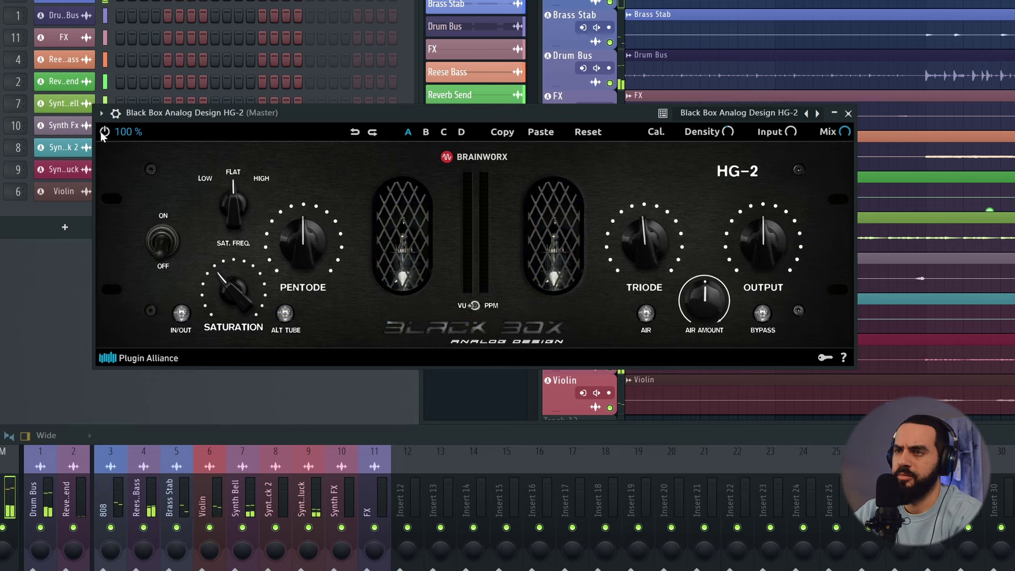
{"action": "left_click", "coordinate": [105, 132]}
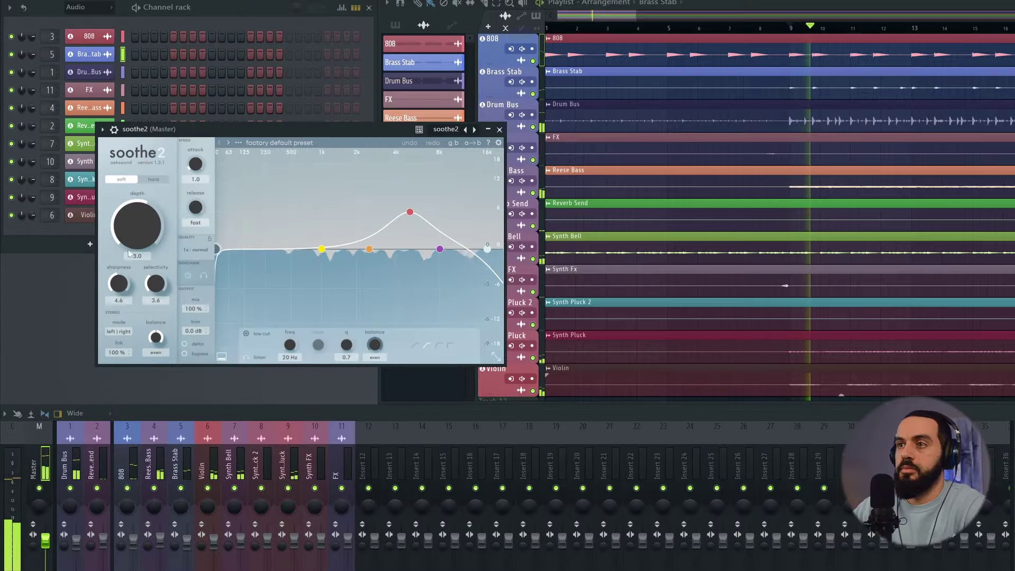
Flatten soothe2's band 3 peak to 0 dB, and set selectivity to 4.3 and sharpness to 6.0
{"action": "left_click_drag", "start_coordinate": [410, 212], "coordinate": [414, 246]}
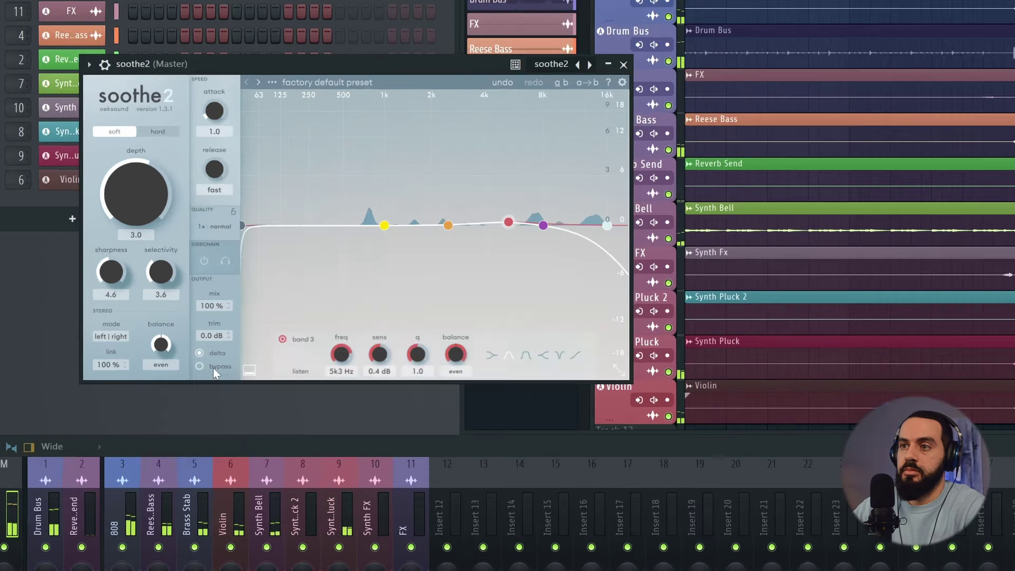
{"action": "left_click_drag", "start_coordinate": [167, 278], "coordinate": [158, 233]}
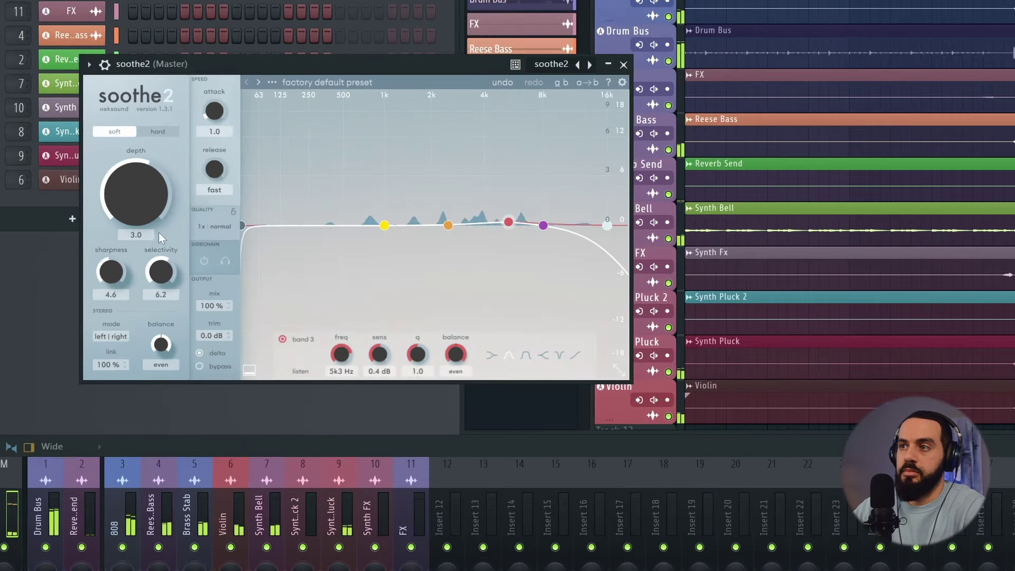
{"action": "left_click_drag", "start_coordinate": [160, 272], "coordinate": [162, 304]}
{"action": "left_click_drag", "start_coordinate": [111, 271], "coordinate": [117, 248]}
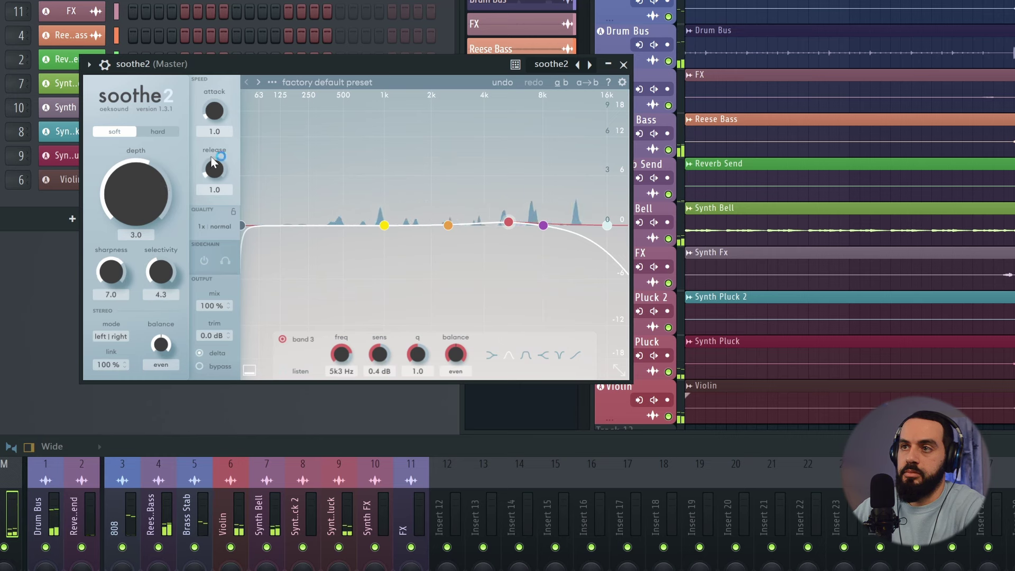
Boost soothe2's band 3 around 5k Hz to 5.8 dB, comparing against bypass
{"action": "left_click_drag", "start_coordinate": [508, 222], "coordinate": [505, 200]}
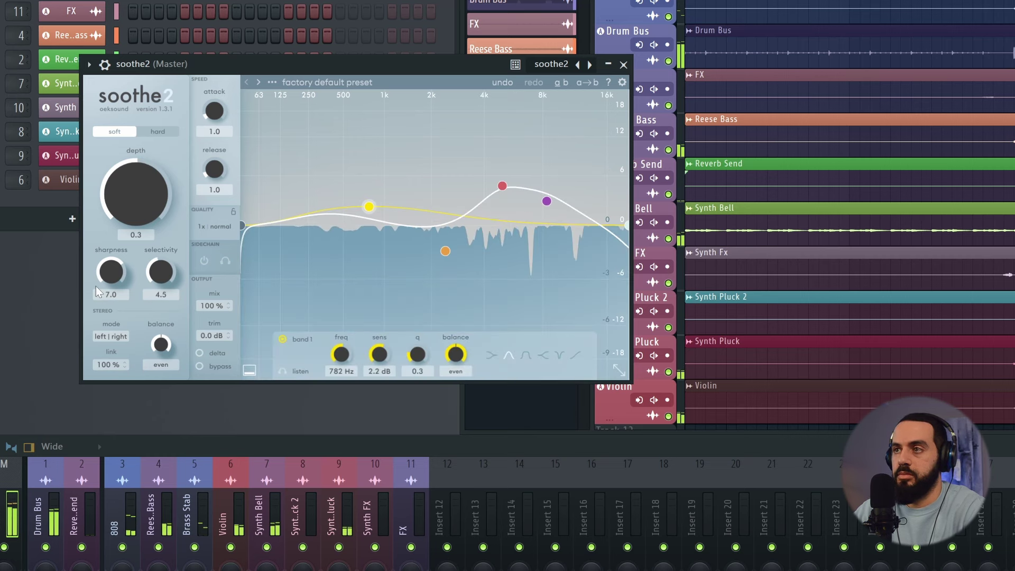
{"action": "left_click", "coordinate": [205, 370]}
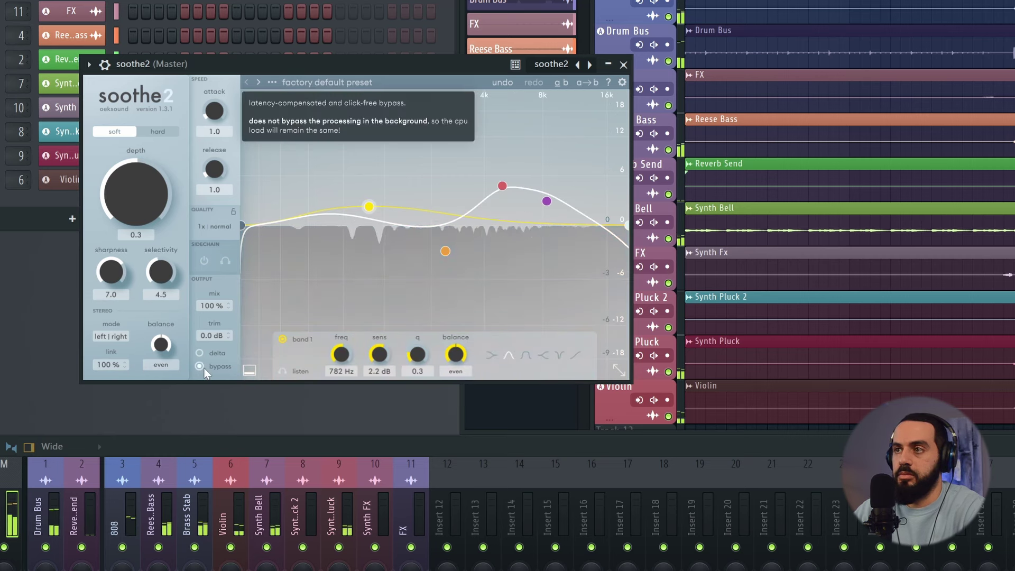
{"action": "left_click", "coordinate": [204, 370]}
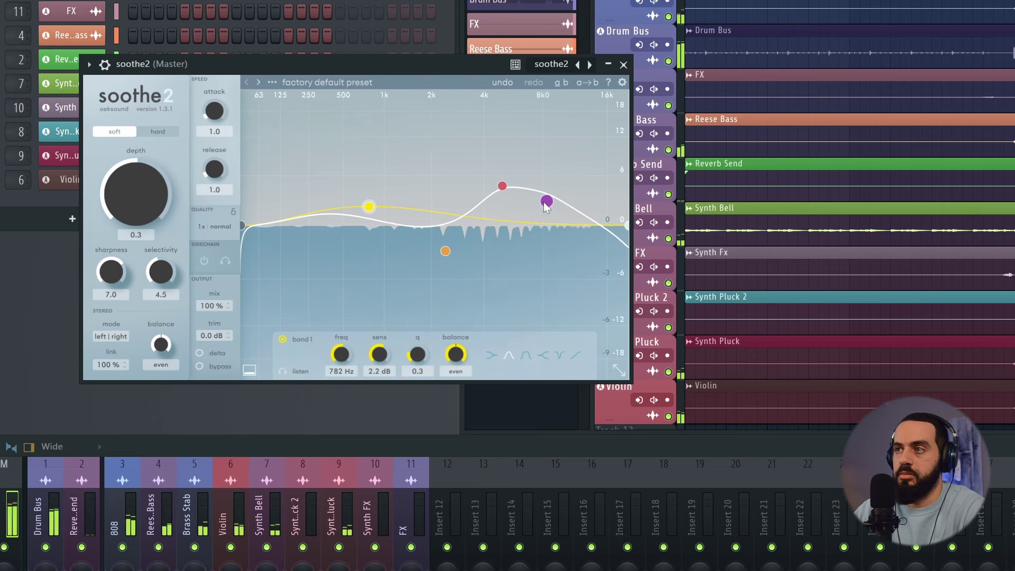
{"action": "left_click_drag", "start_coordinate": [502, 186], "coordinate": [505, 180]}
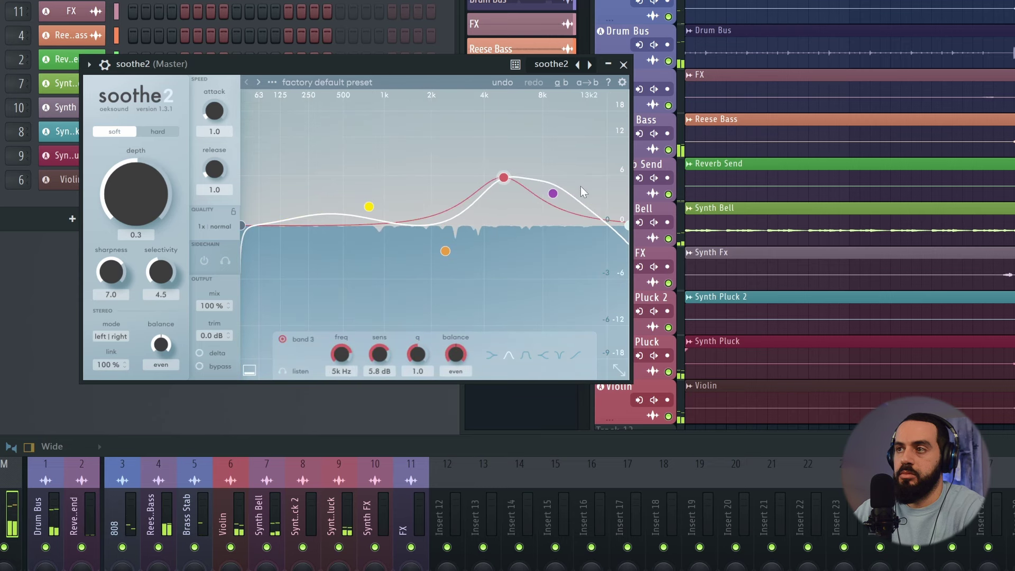
{"action": "left_click", "coordinate": [241, 228]}
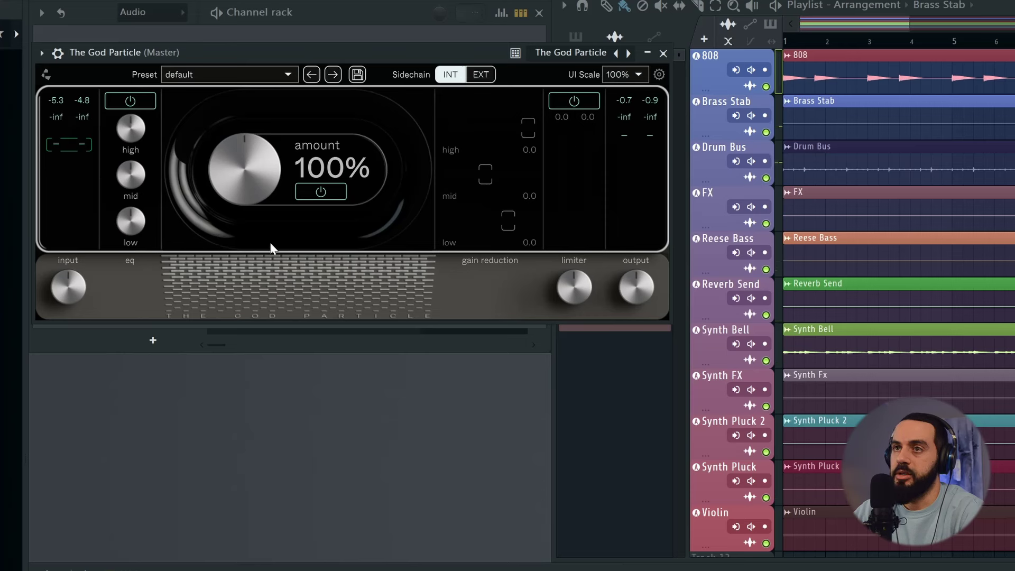
Turn on The God Particle's EQ and start playback
{"action": "mouse_move", "coordinate": [75, 297]}
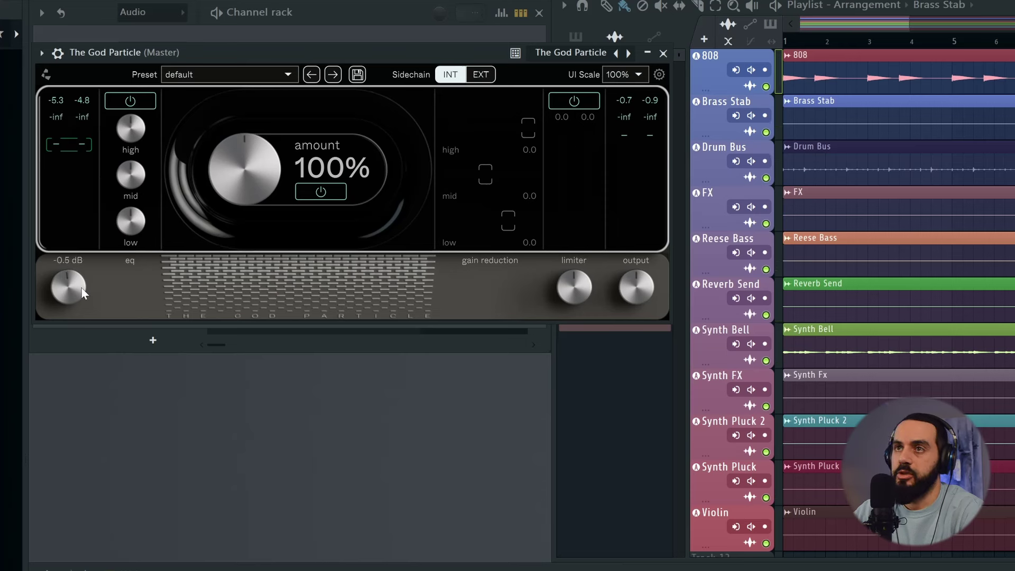
{"action": "mouse_move", "coordinate": [632, 297]}
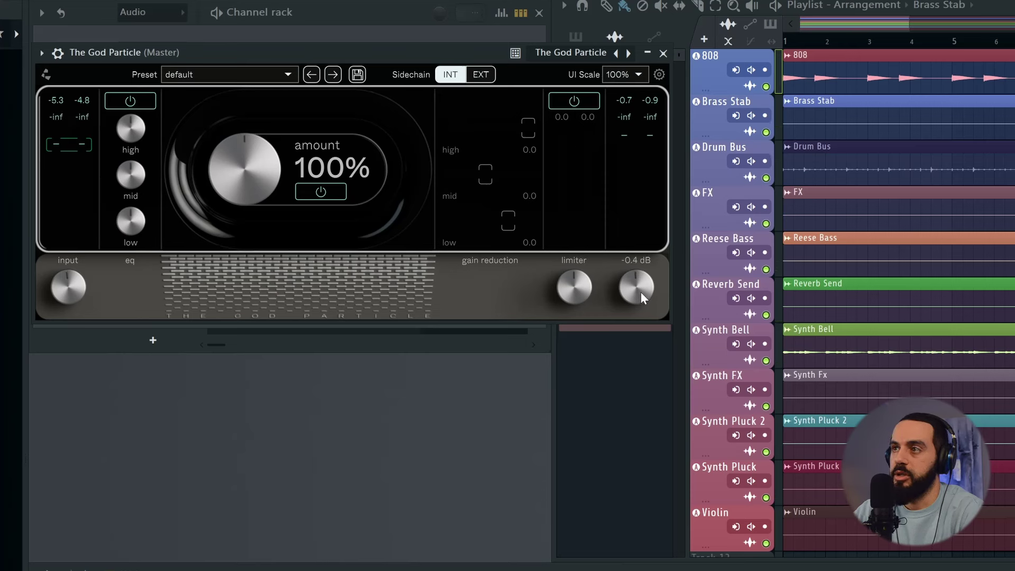
{"action": "mouse_move", "coordinate": [576, 304]}
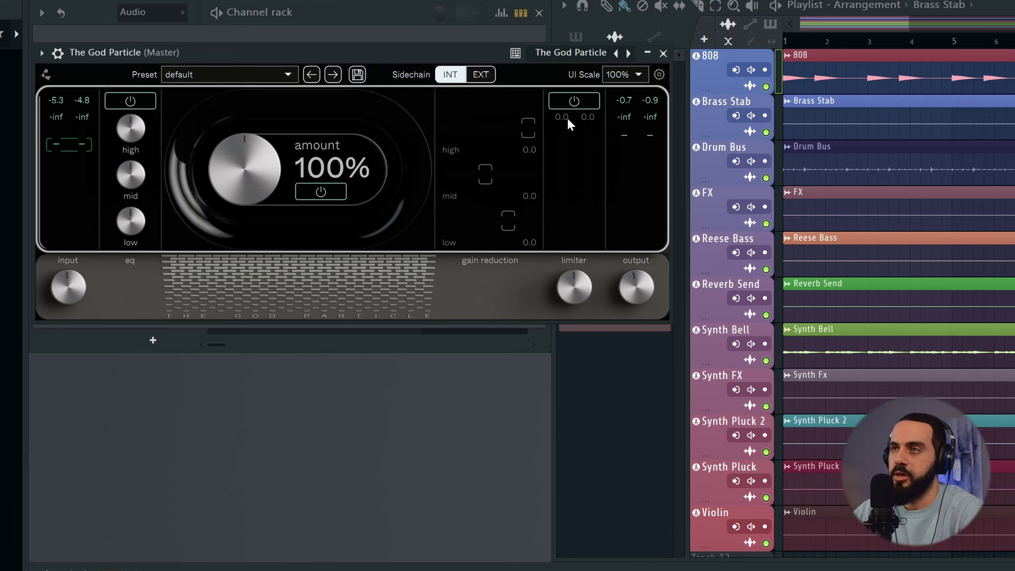
{"action": "mouse_move", "coordinate": [591, 276]}
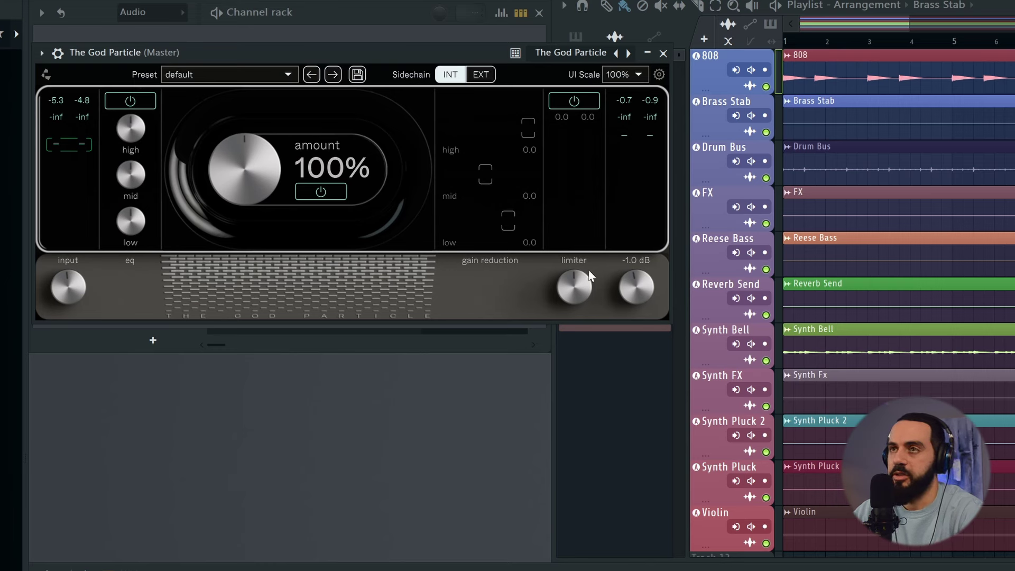
{"action": "left_click", "coordinate": [135, 102]}
{"action": "key", "text": "space"}
Bring The God Particle's amount up to 145% and lift its mid EQ to 0.7 dB
{"action": "left_click_drag", "start_coordinate": [251, 195], "coordinate": [260, 303]}
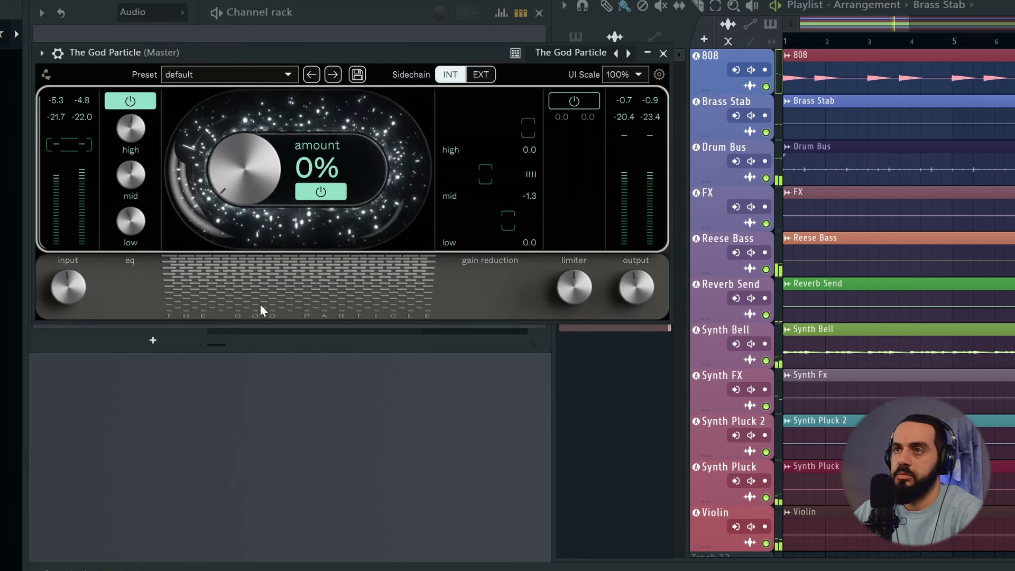
{"action": "left_click_drag", "start_coordinate": [253, 198], "coordinate": [278, 144]}
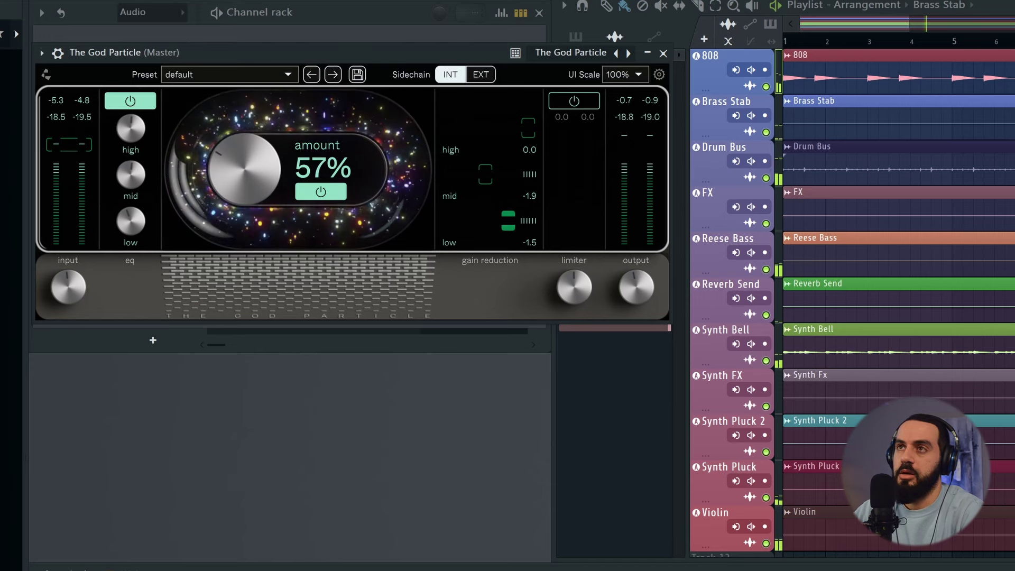
{"action": "key", "text": "space"}
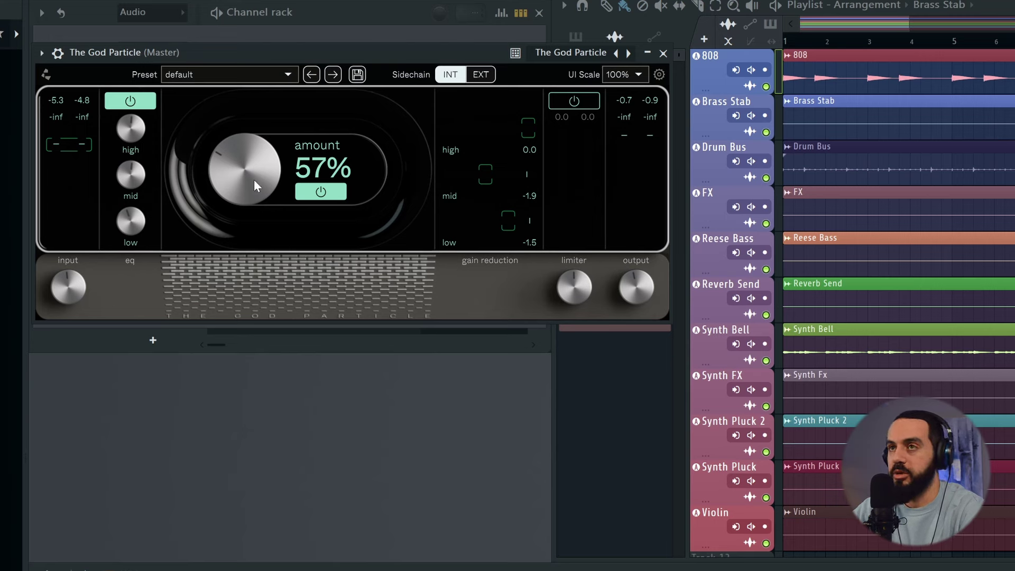
{"action": "key", "text": "space"}
{"action": "left_click_drag", "start_coordinate": [230, 179], "coordinate": [244, 104]}
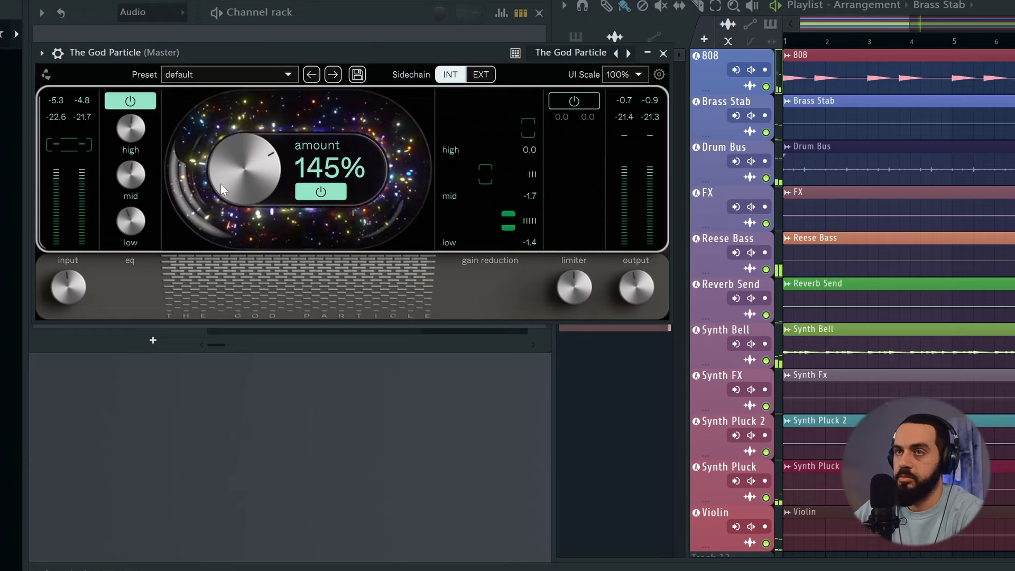
{"action": "mouse_move", "coordinate": [137, 185]}
{"action": "left_click_drag", "start_coordinate": [137, 185], "coordinate": [141, 180]}
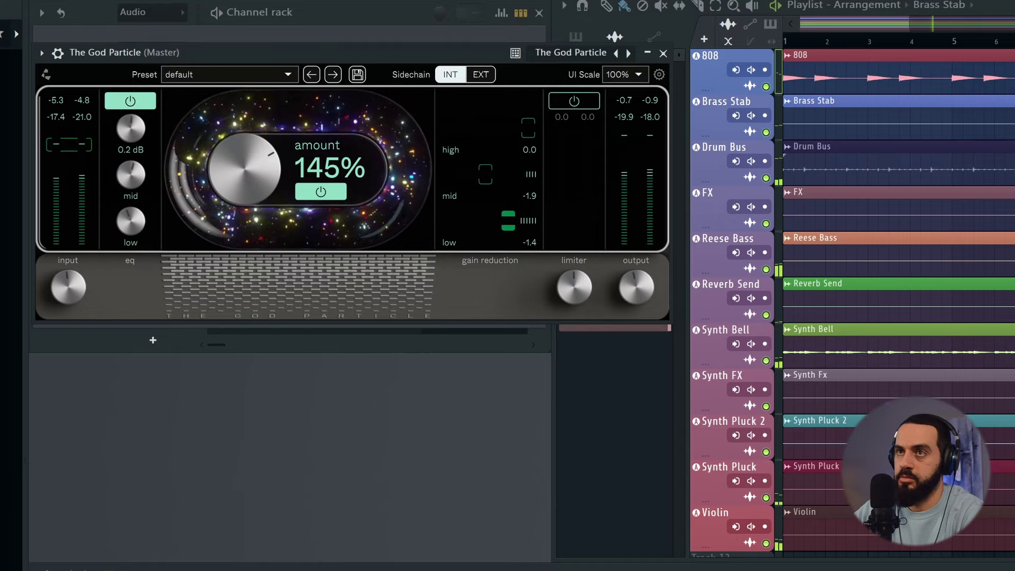
{"action": "mouse_move", "coordinate": [158, 141]}
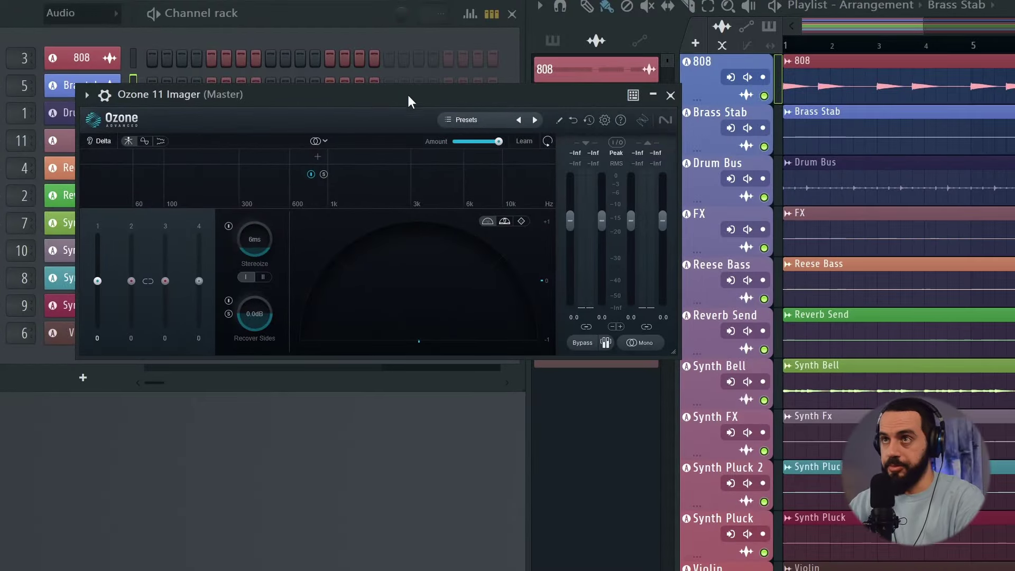
During playback, narrow Ozone Imager's band 1 width, leaving the bands at -26, -14, 18 and 40
{"action": "key", "text": "space"}
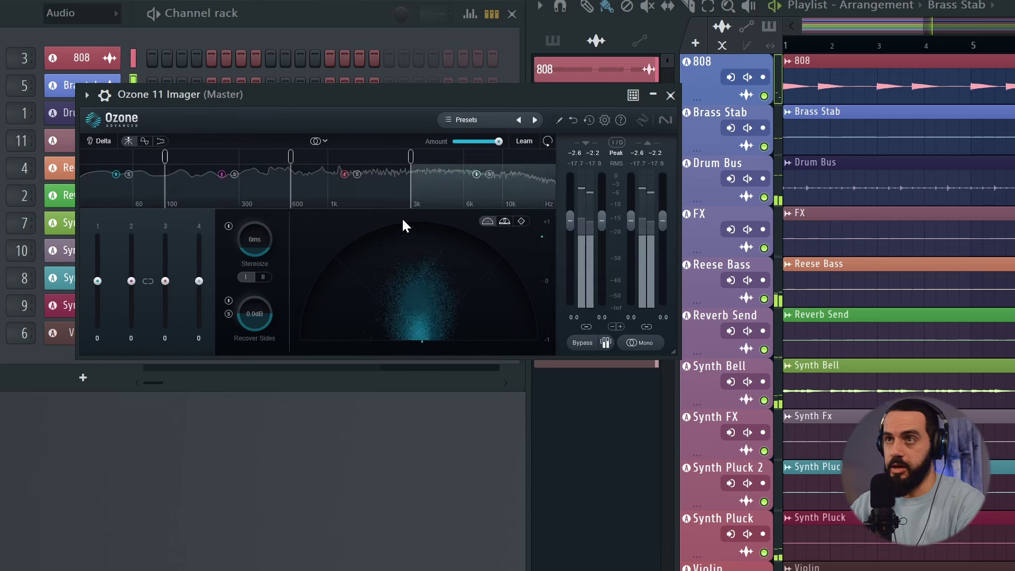
{"action": "left_click_drag", "start_coordinate": [97, 280], "coordinate": [165, 273]}
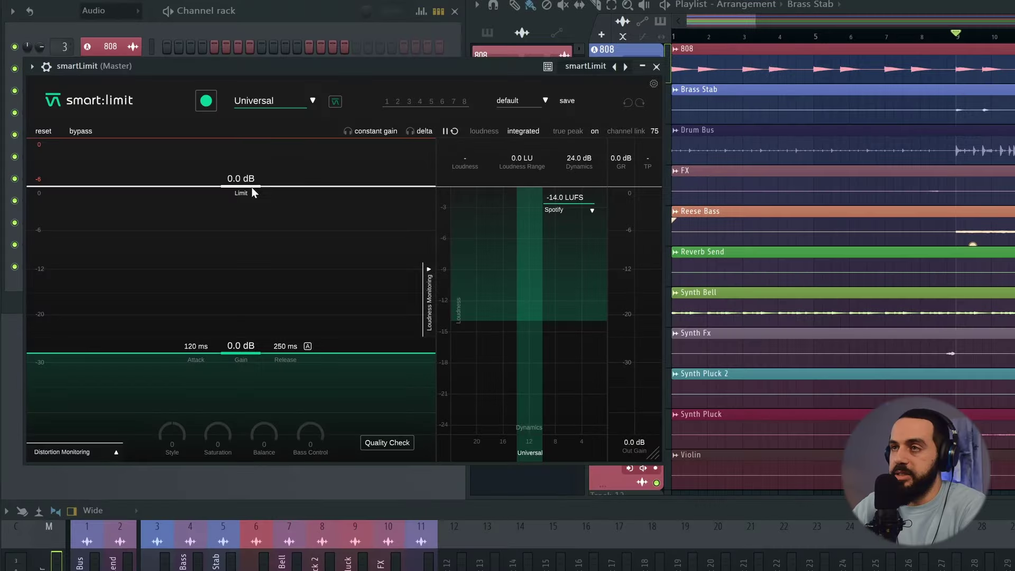
Set smart:limit's ceiling to -1.0 dB and raise its gain, stopping playback near -14 LUFS
{"action": "left_click_drag", "start_coordinate": [252, 188], "coordinate": [251, 195]}
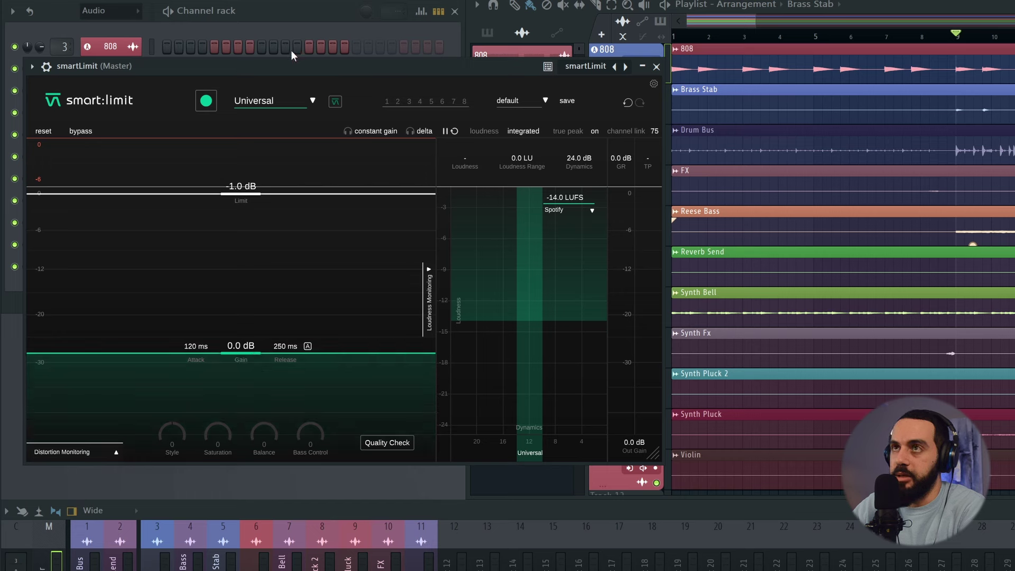
{"action": "key", "text": "space"}
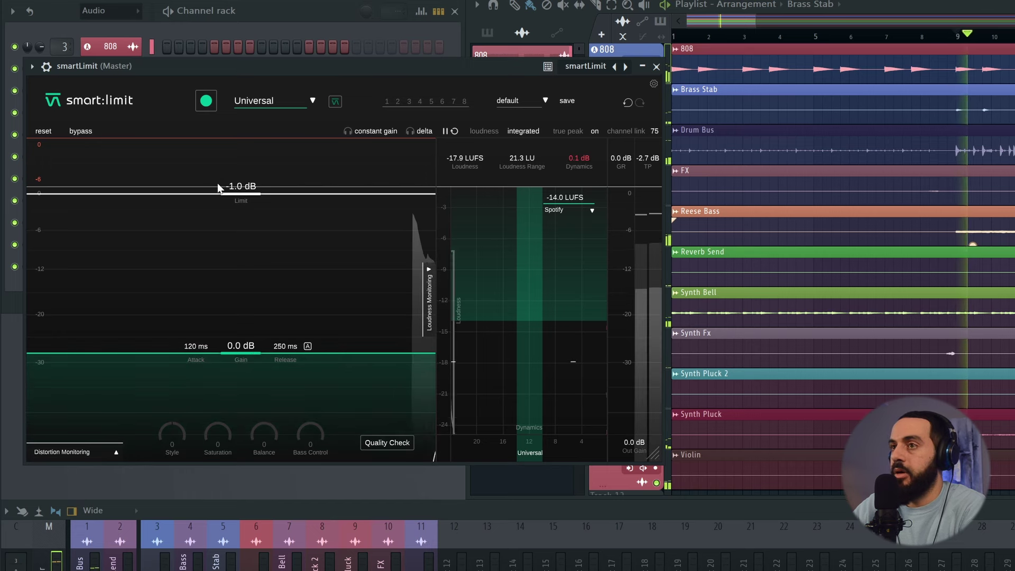
{"action": "left_click_drag", "start_coordinate": [232, 353], "coordinate": [237, 312]}
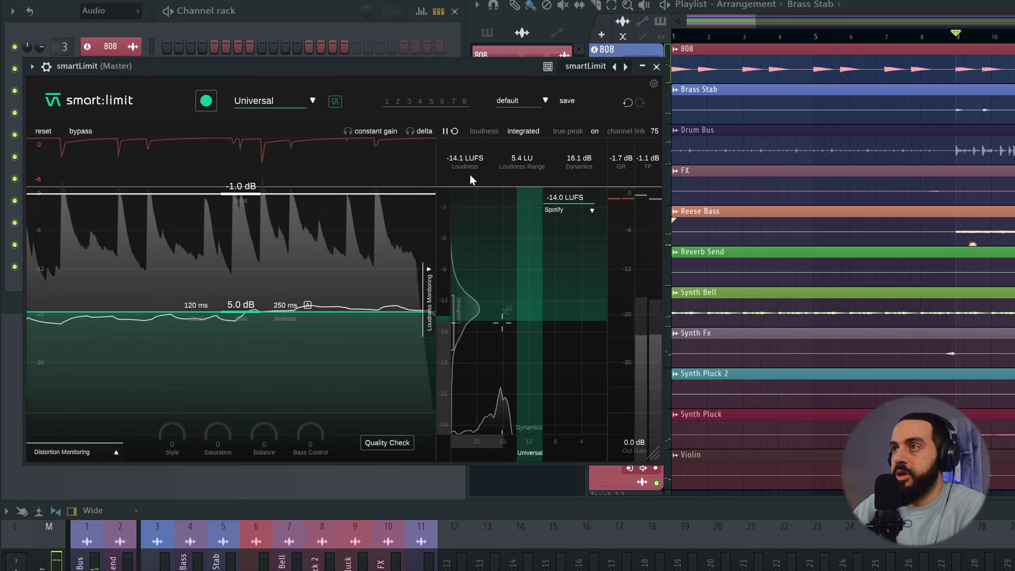
{"action": "key", "text": "space"}
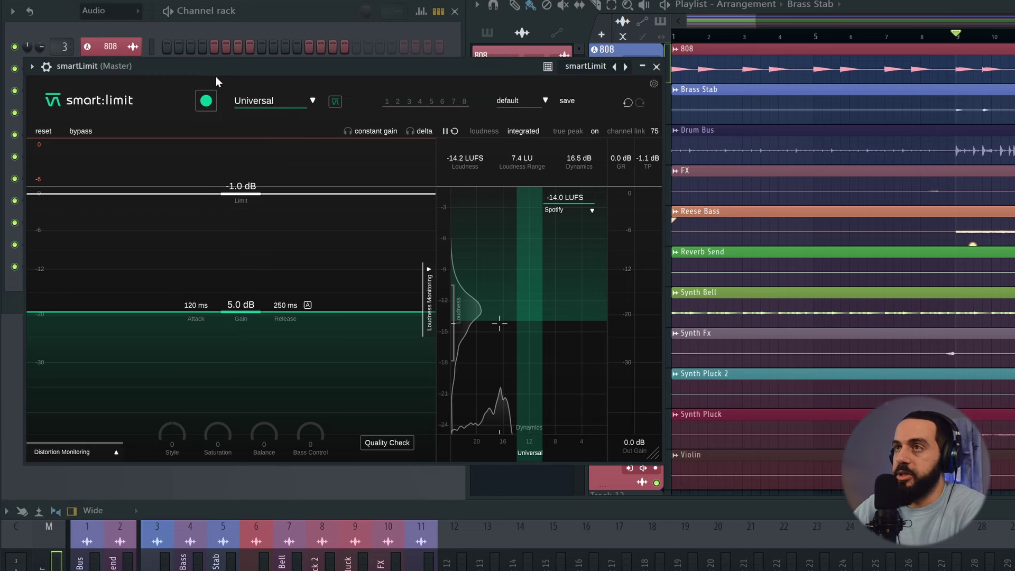
Let smart:limit relearn the mix during playback, then set gain to 5.0 dB and Style to -40
{"action": "left_click", "coordinate": [208, 104]}
{"action": "key", "text": "space"}
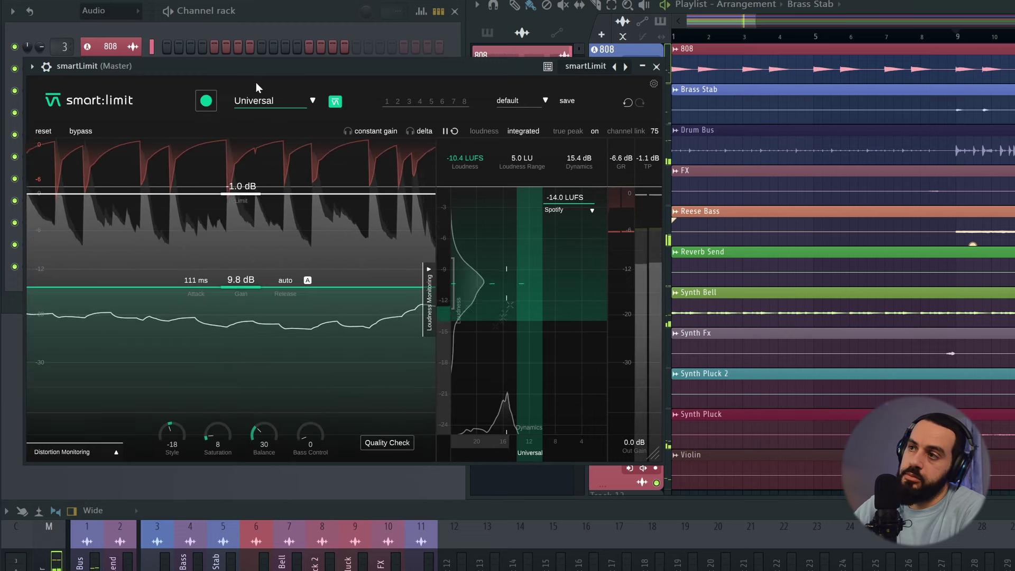
{"action": "left_click_drag", "start_coordinate": [235, 287], "coordinate": [233, 312]}
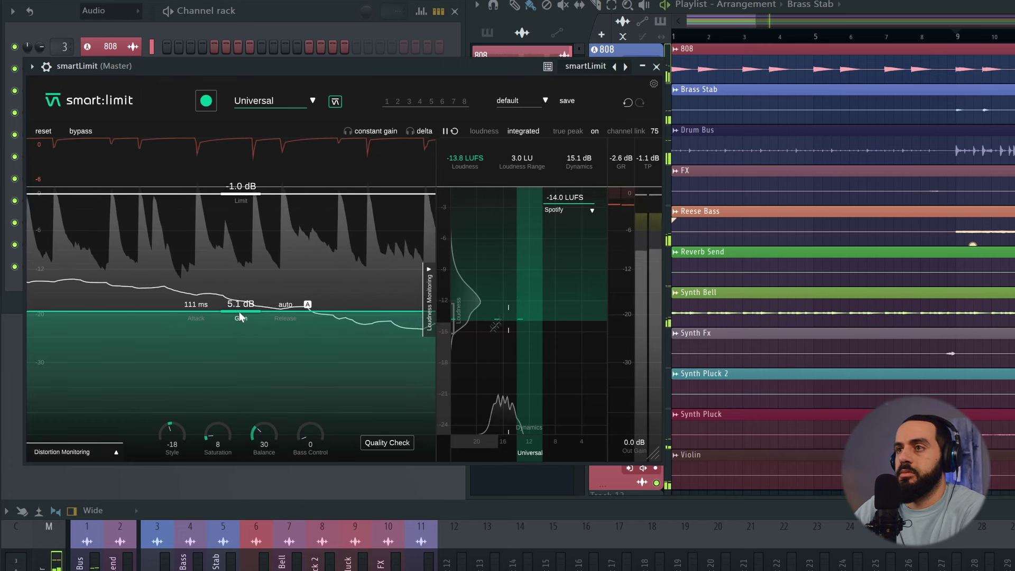
{"action": "left_click_drag", "start_coordinate": [240, 317], "coordinate": [239, 317]}
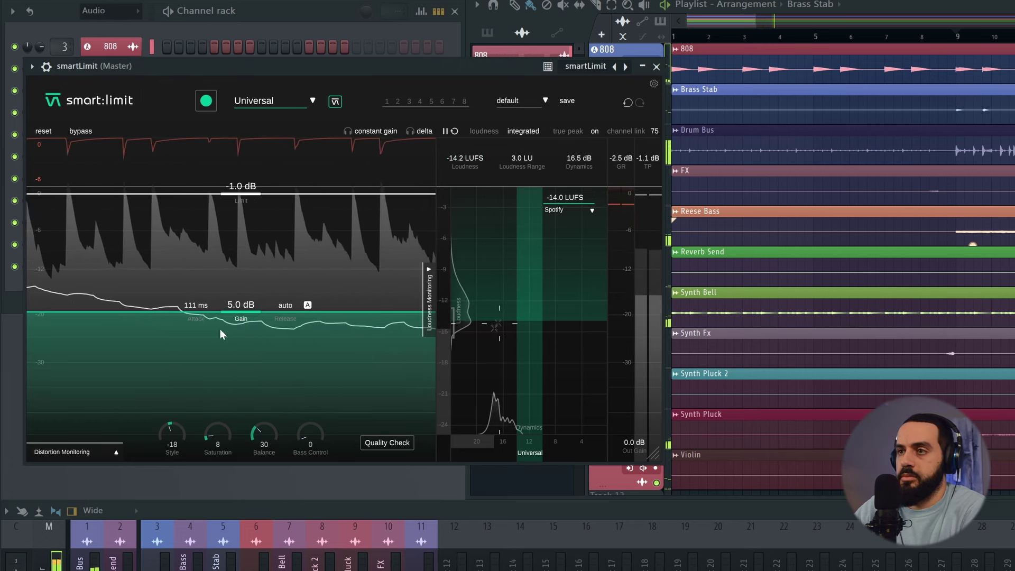
{"action": "left_click_drag", "start_coordinate": [172, 436], "coordinate": [264, 441]}
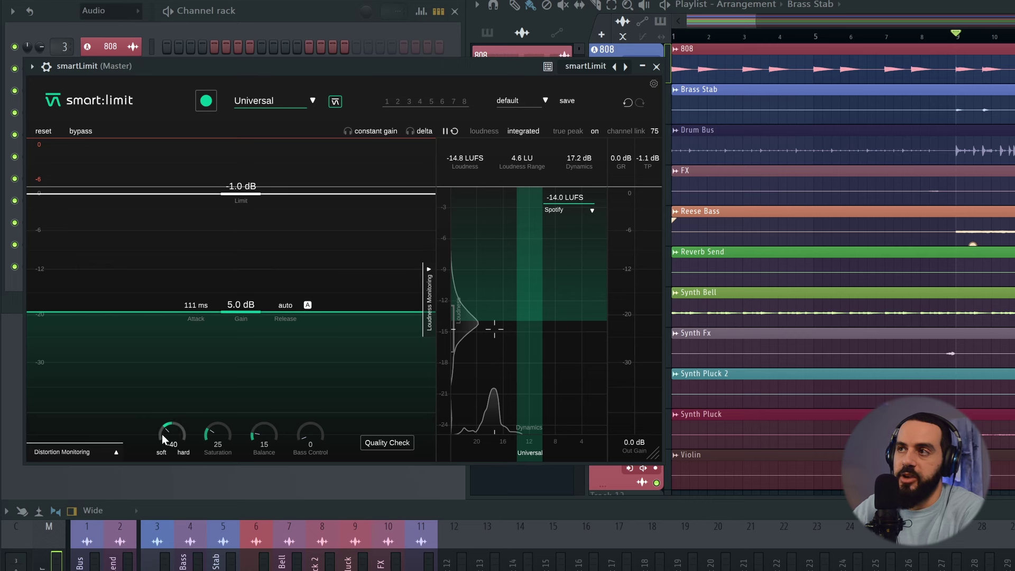
{"action": "mouse_move", "coordinate": [160, 433]}
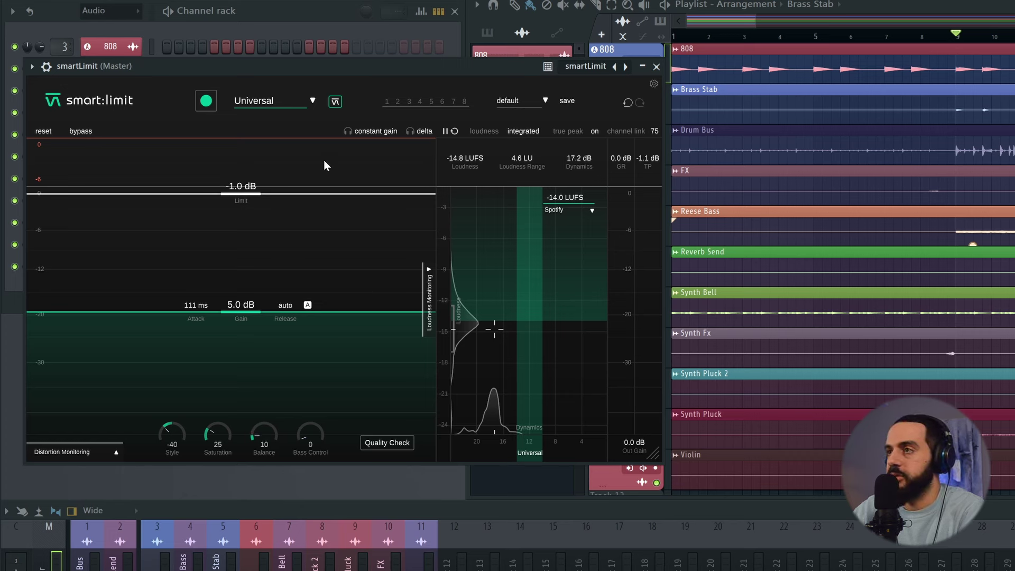
Load smart:limit's Hip Hop Golden Era profile
{"action": "left_click", "coordinate": [274, 99]}
{"action": "mouse_move", "coordinate": [294, 260]}
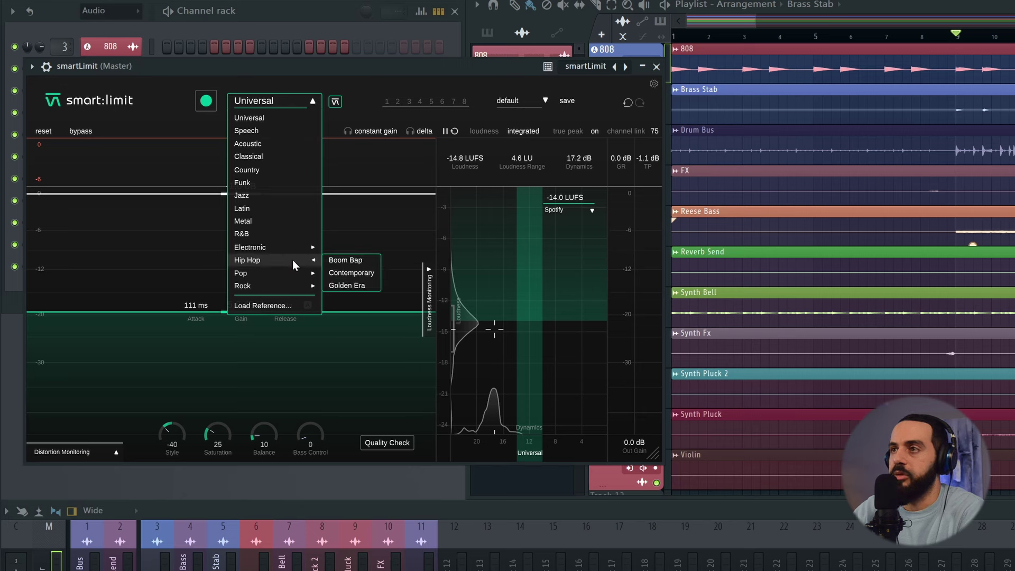
{"action": "left_click", "coordinate": [358, 290]}
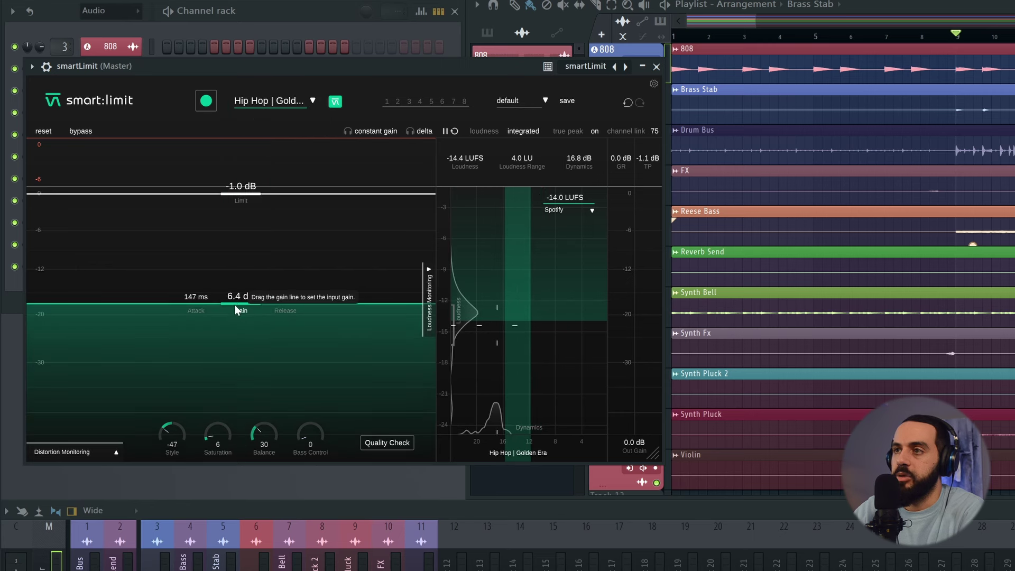
Tune the profile during playback to 5.4 dB gain, Style -45 and Saturation 20
{"action": "left_click_drag", "start_coordinate": [239, 311], "coordinate": [202, 317]}
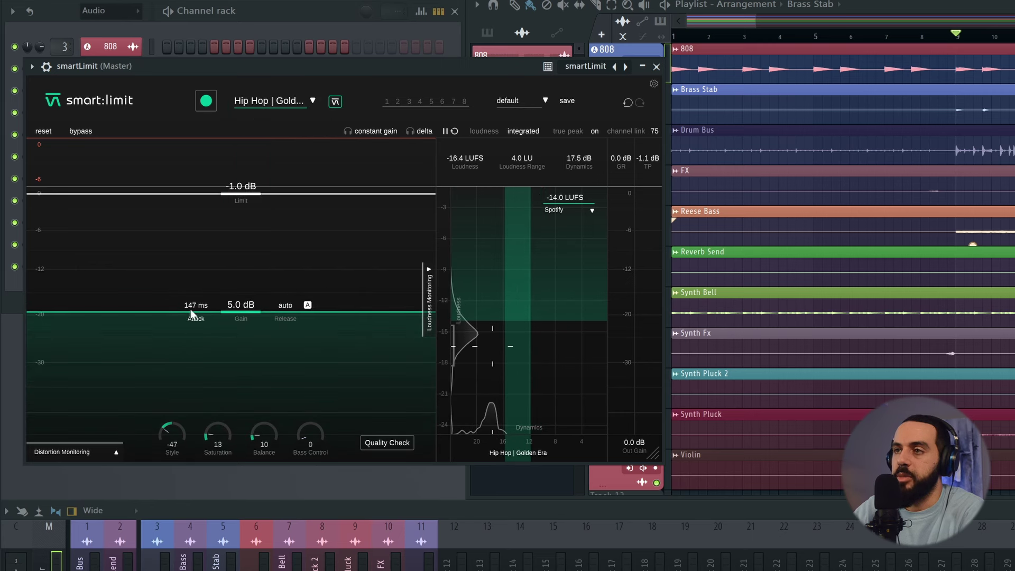
{"action": "key", "text": "space"}
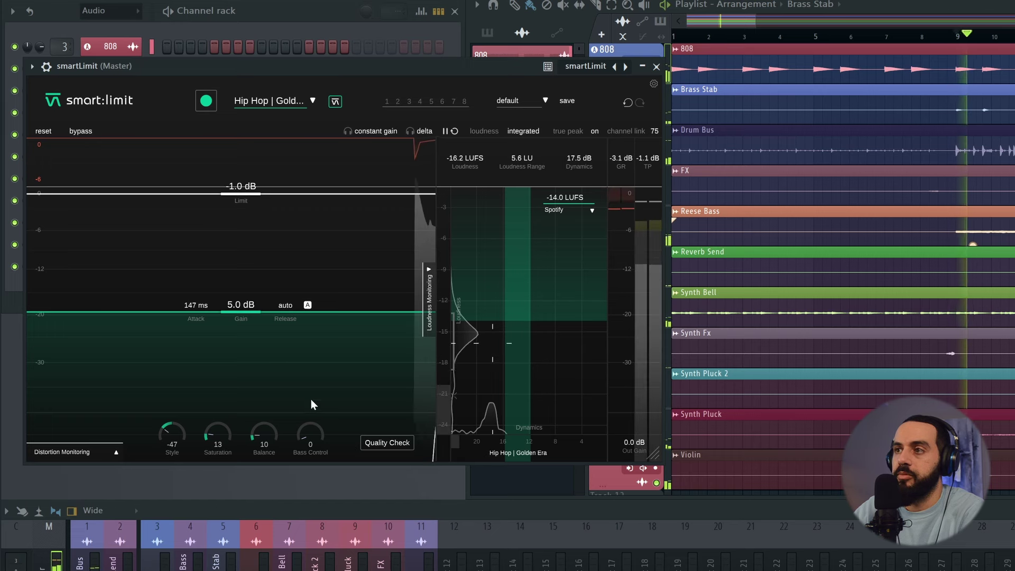
{"action": "mouse_move", "coordinate": [222, 433]}
{"action": "left_mouse_down"}
{"action": "mouse_move", "coordinate": [227, 414]}
{"action": "mouse_move", "coordinate": [211, 429]}
{"action": "mouse_move", "coordinate": [216, 442]}
{"action": "left_mouse_up"}
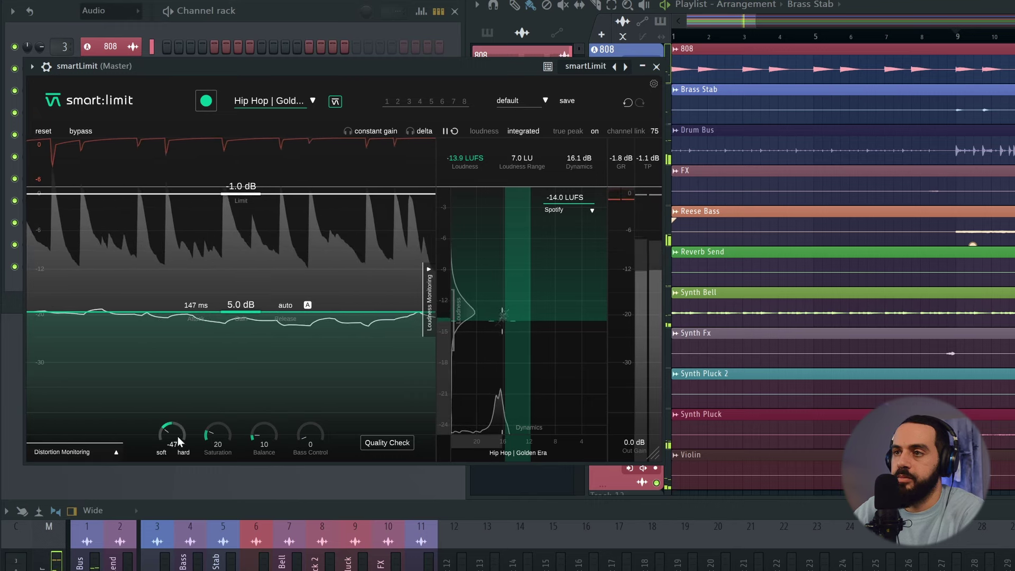
{"action": "left_click_drag", "start_coordinate": [177, 436], "coordinate": [179, 434]}
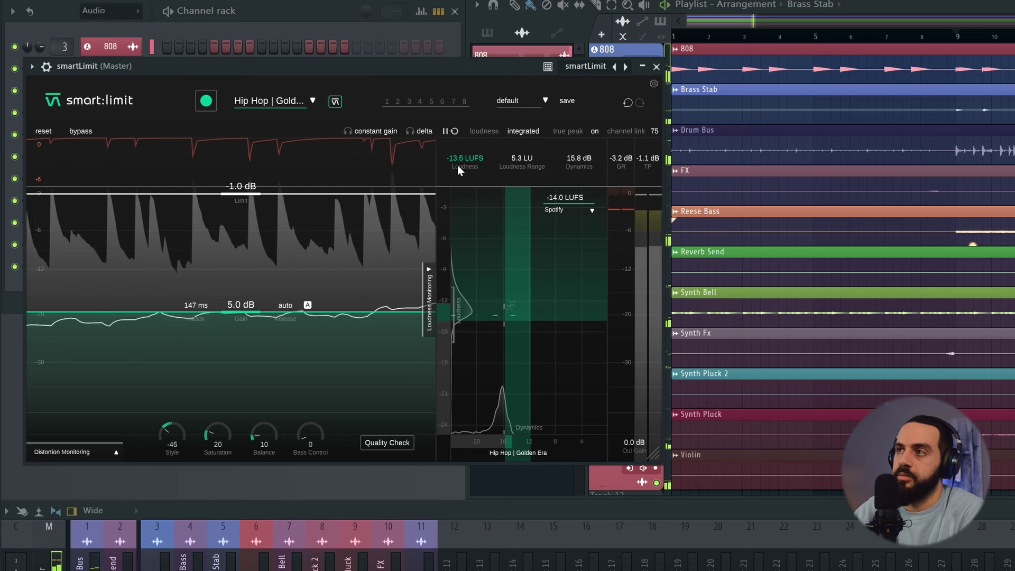
{"action": "left_click_drag", "start_coordinate": [242, 311], "coordinate": [243, 307]}
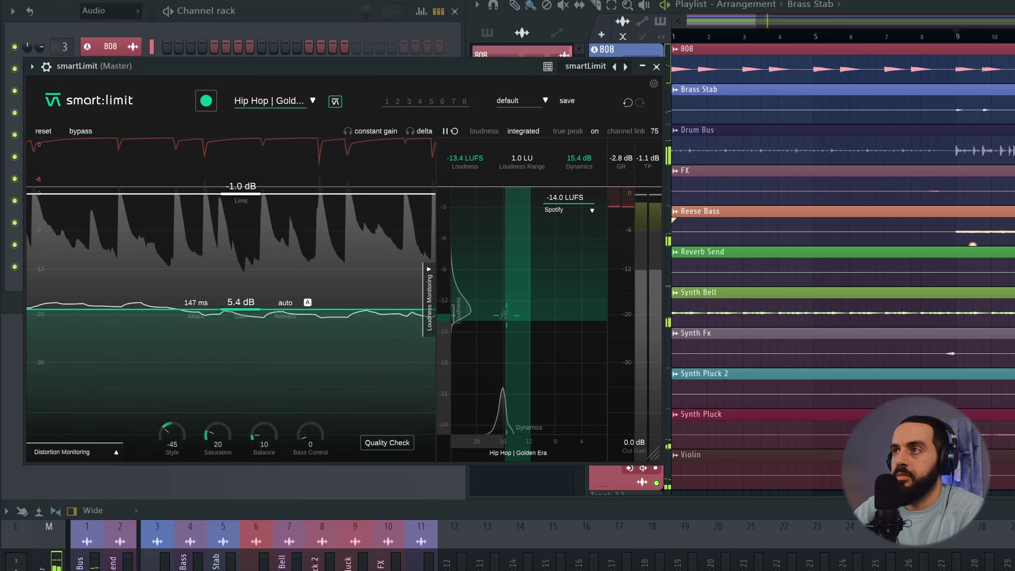
{"action": "key", "text": "space"}
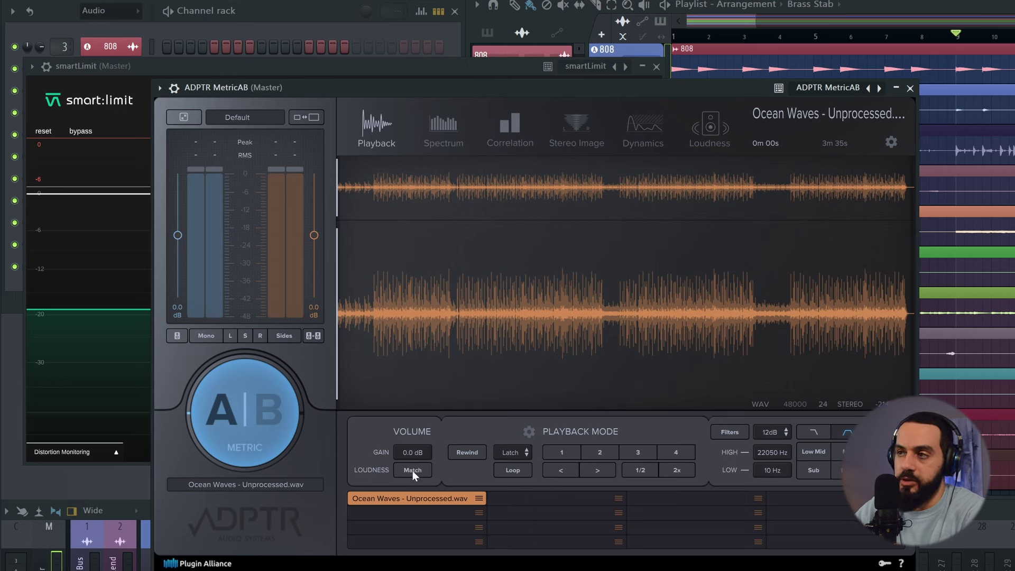
During playback, loudness-match the mix and reference in MetricAB and show dual loudness meters
{"action": "key", "text": "space"}
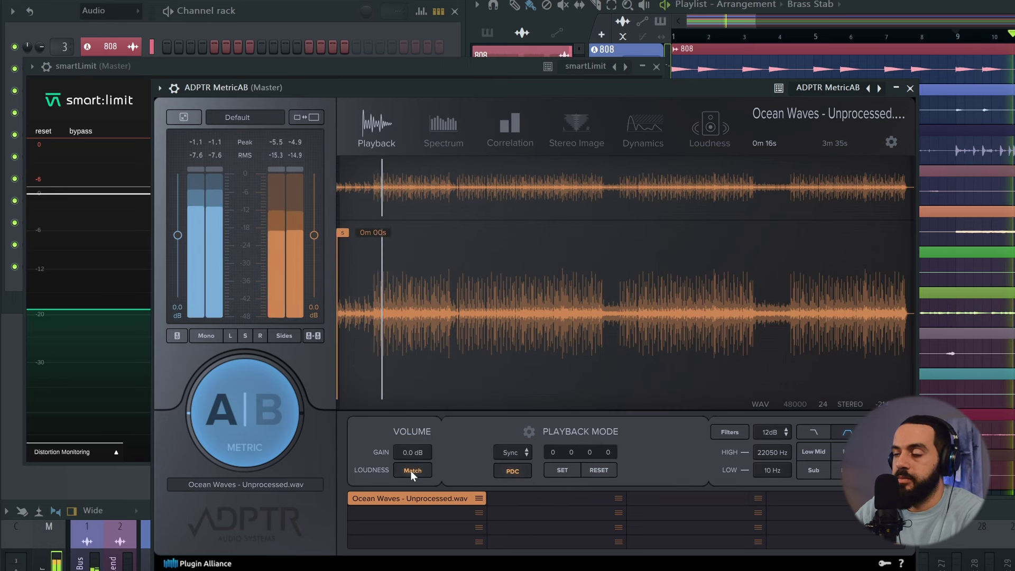
{"action": "left_click", "coordinate": [411, 471]}
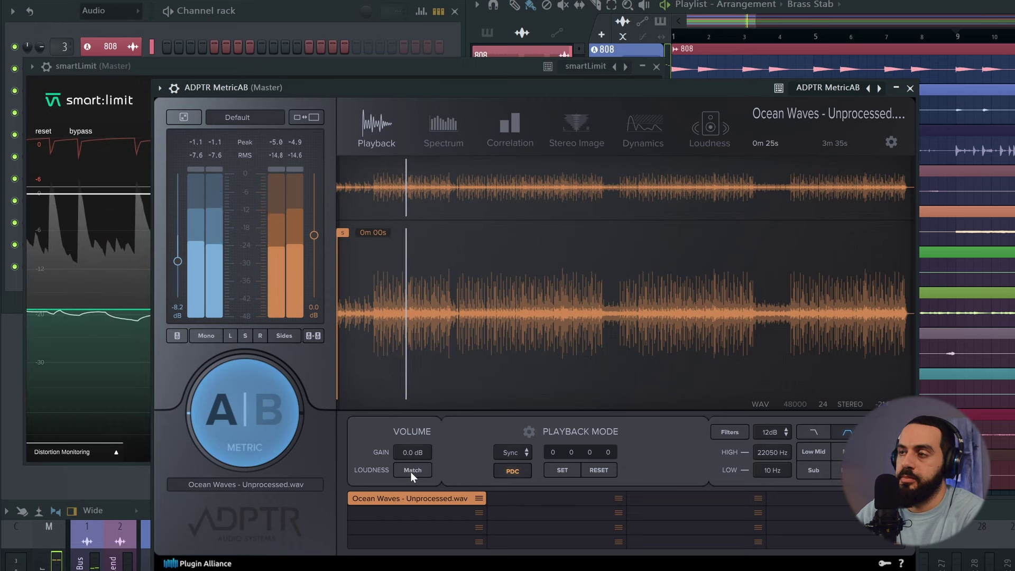
{"action": "left_click", "coordinate": [717, 133]}
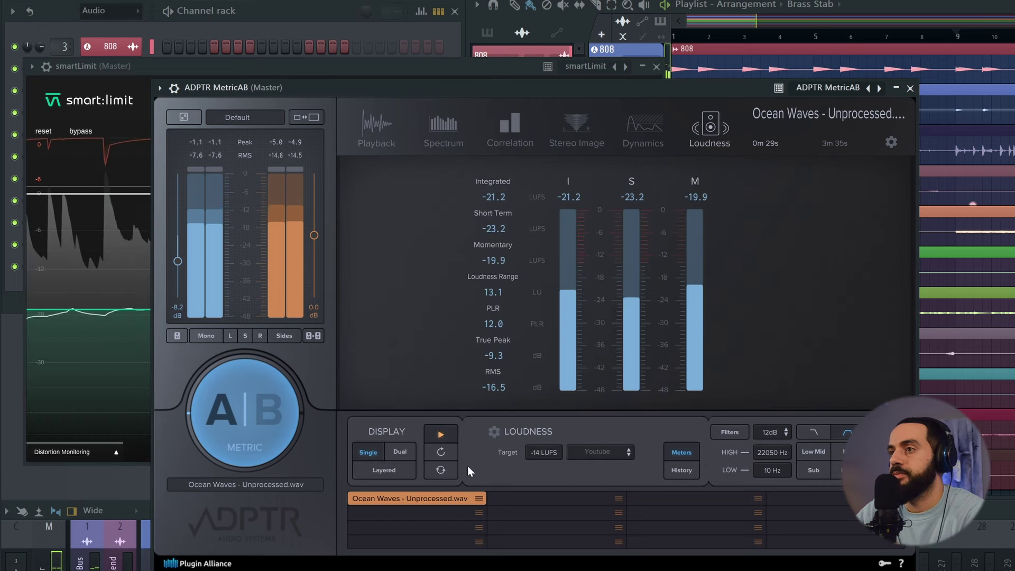
{"action": "left_click", "coordinate": [401, 452]}
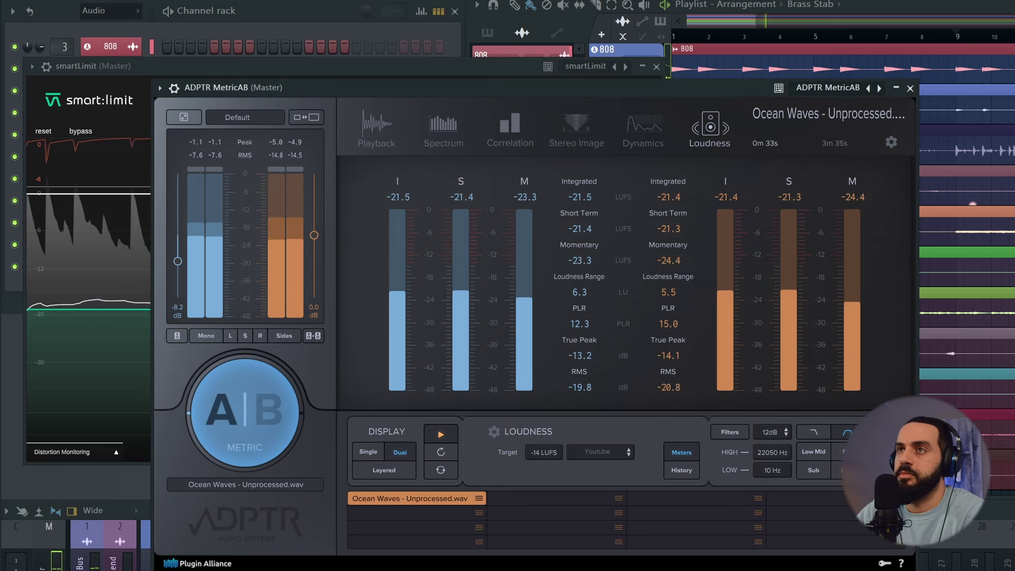
{"action": "key", "text": "space"}
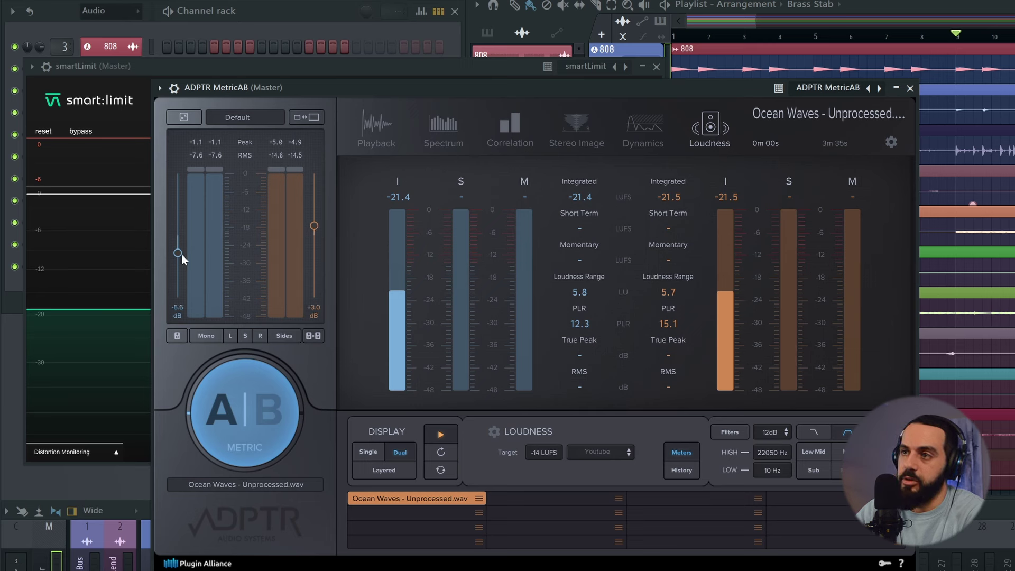
Raise MetricAB's A input gain to -5.2 dB and resume playback to recheck loudness
{"action": "left_click_drag", "start_coordinate": [182, 255], "coordinate": [182, 253]}
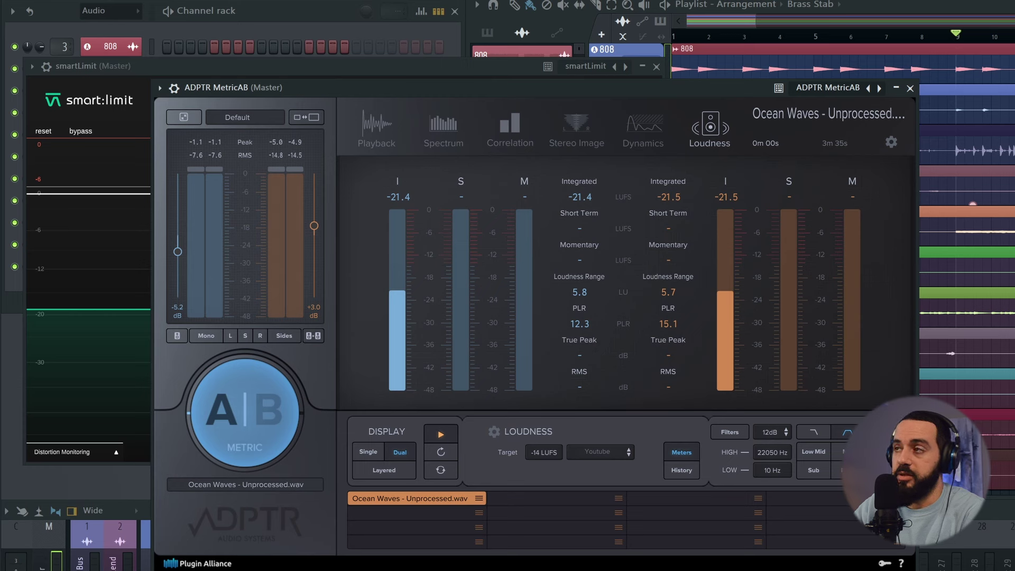
{"action": "key", "text": "space"}
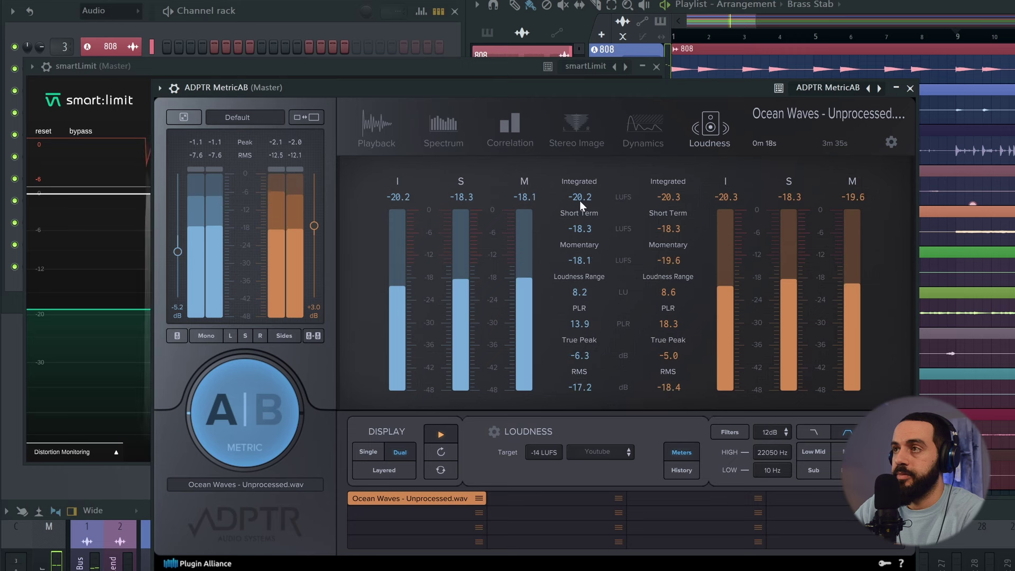
{"action": "left_click", "coordinate": [265, 423]}
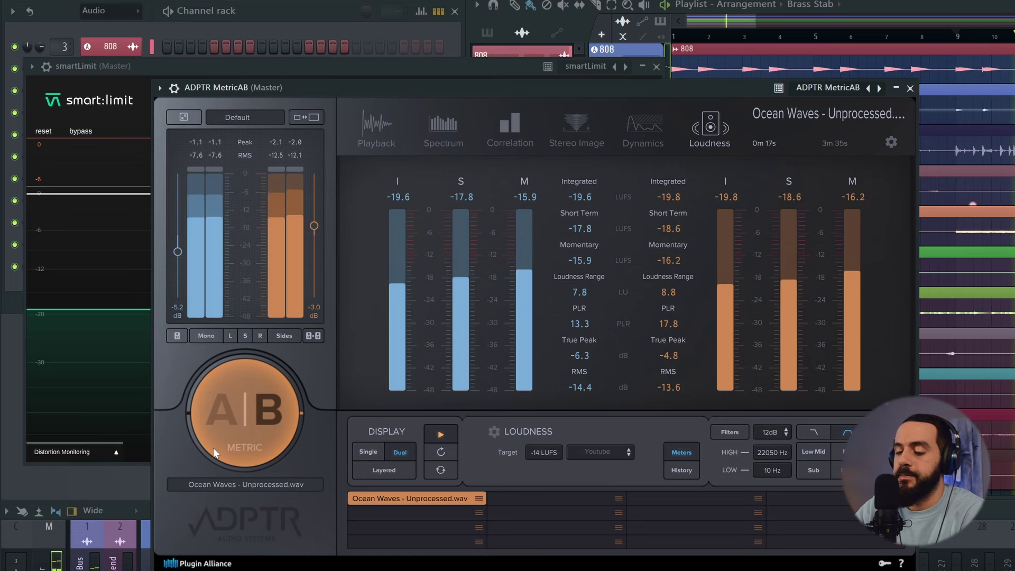
{"action": "left_click", "coordinate": [249, 406]}
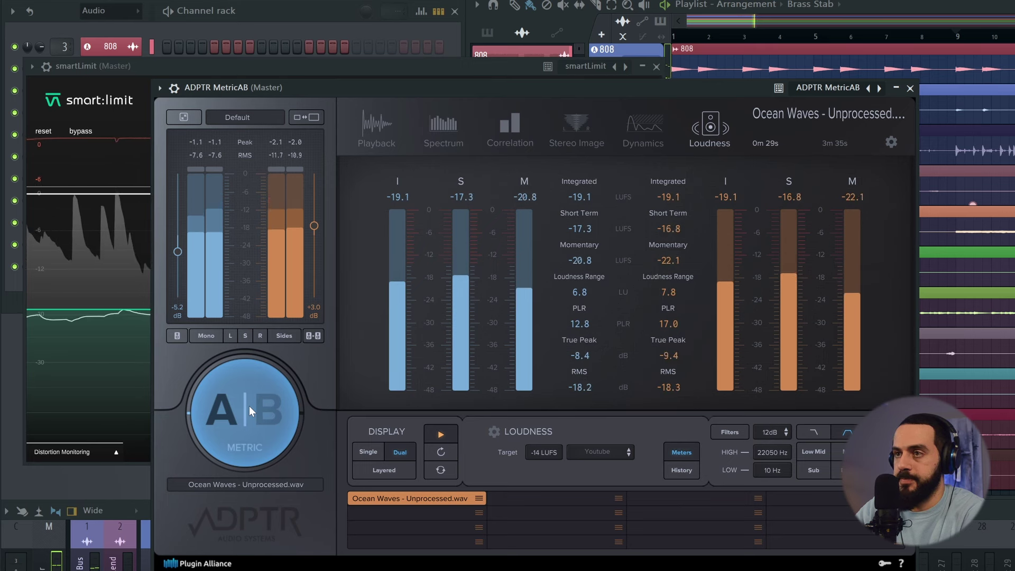
{"action": "left_click", "coordinate": [249, 406]}
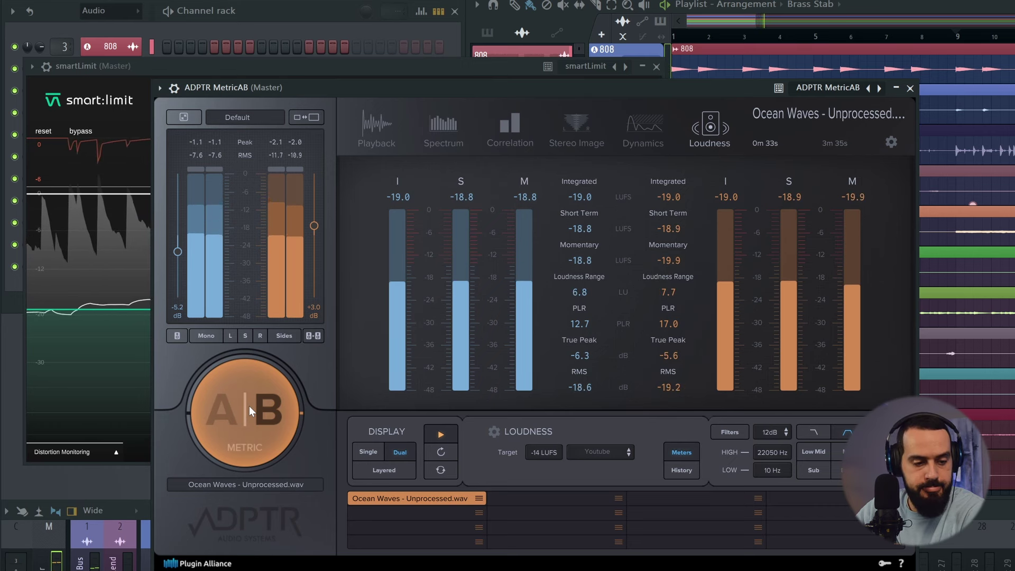
{"action": "left_click", "coordinate": [249, 406]}
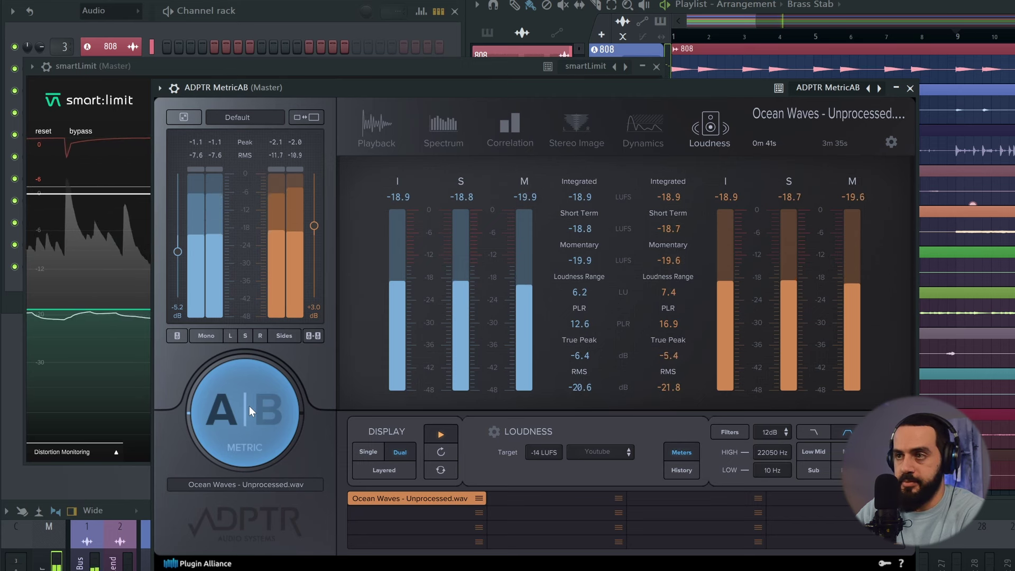
{"action": "left_click", "coordinate": [249, 406]}
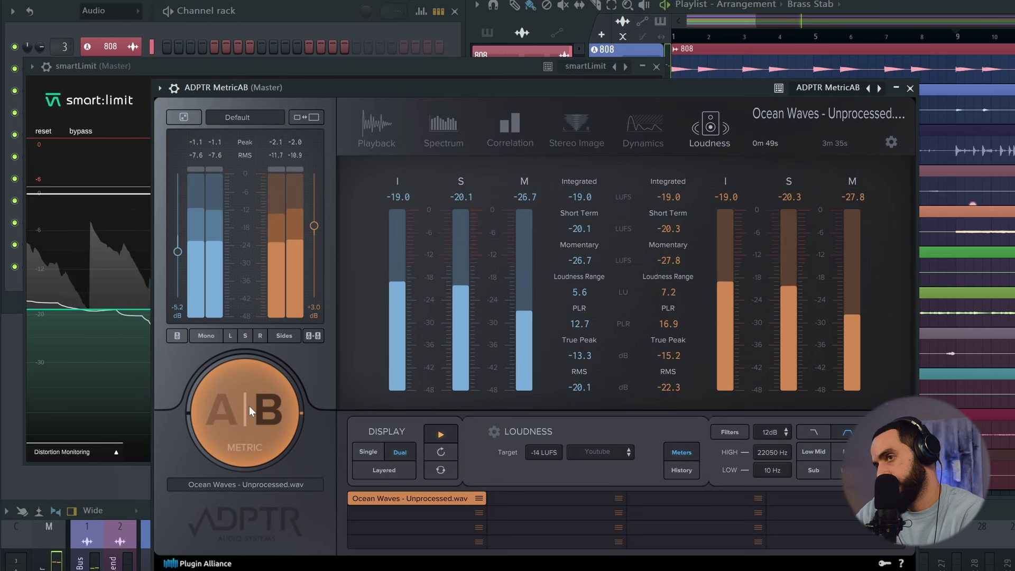
{"action": "left_click", "coordinate": [249, 406]}
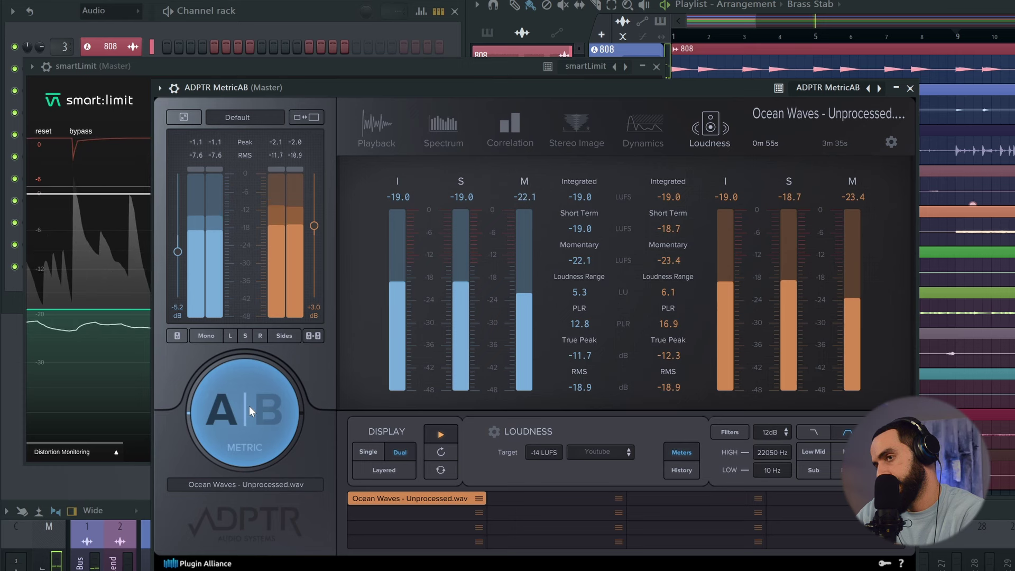
{"action": "left_click", "coordinate": [249, 406]}
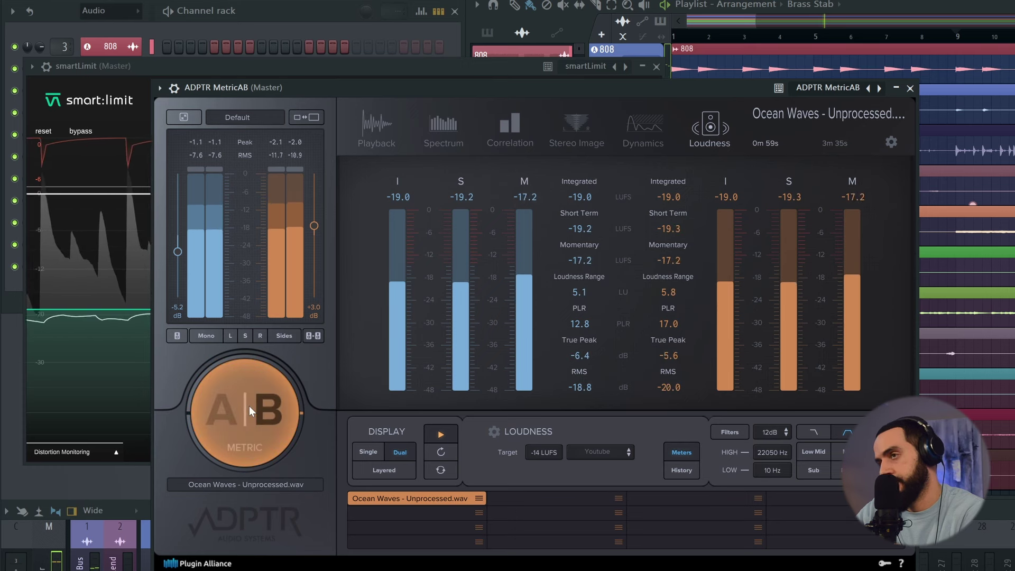
{"action": "left_click", "coordinate": [249, 406]}
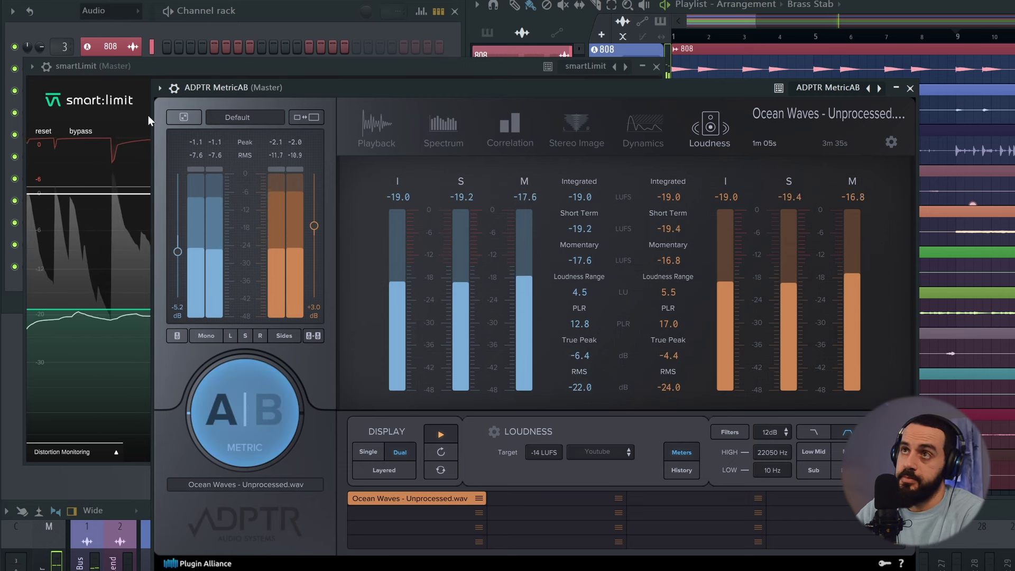
{"action": "key", "text": "space"}
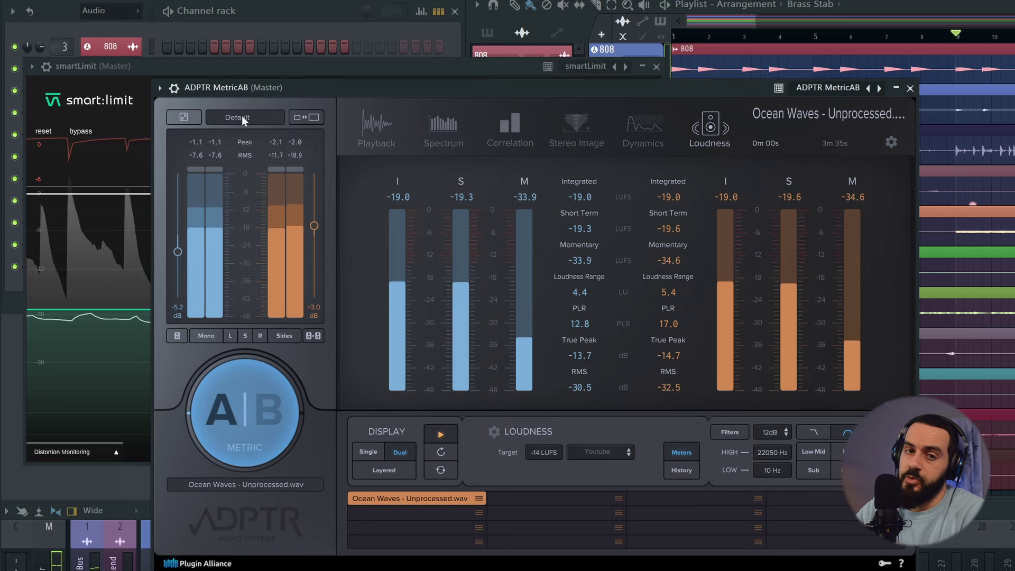